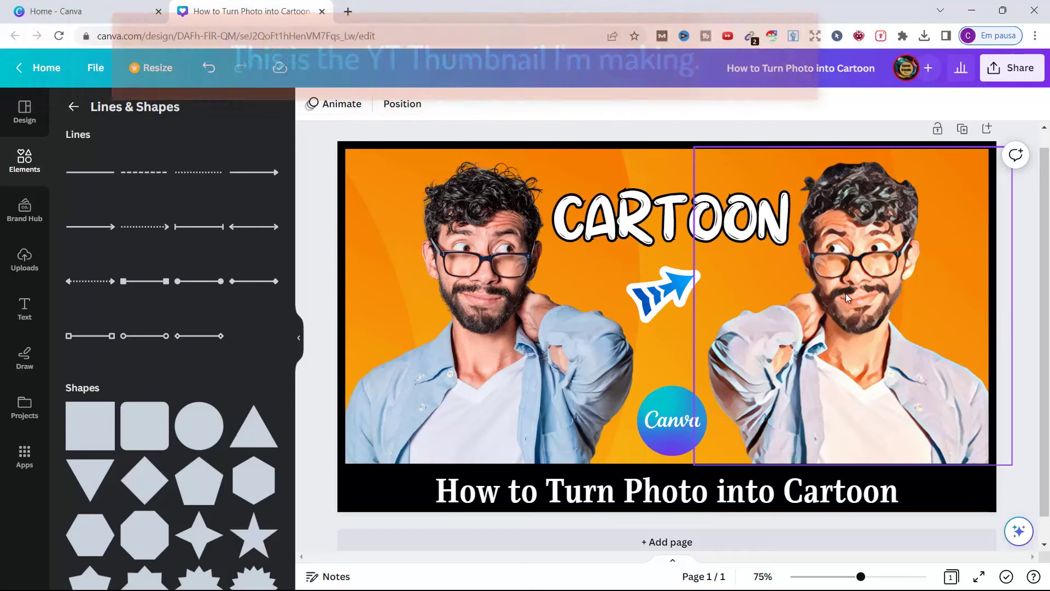
# - Add a second page and insert the recently used photo of the man in glasses and a blue shirt
pyautogui.click(675, 542)
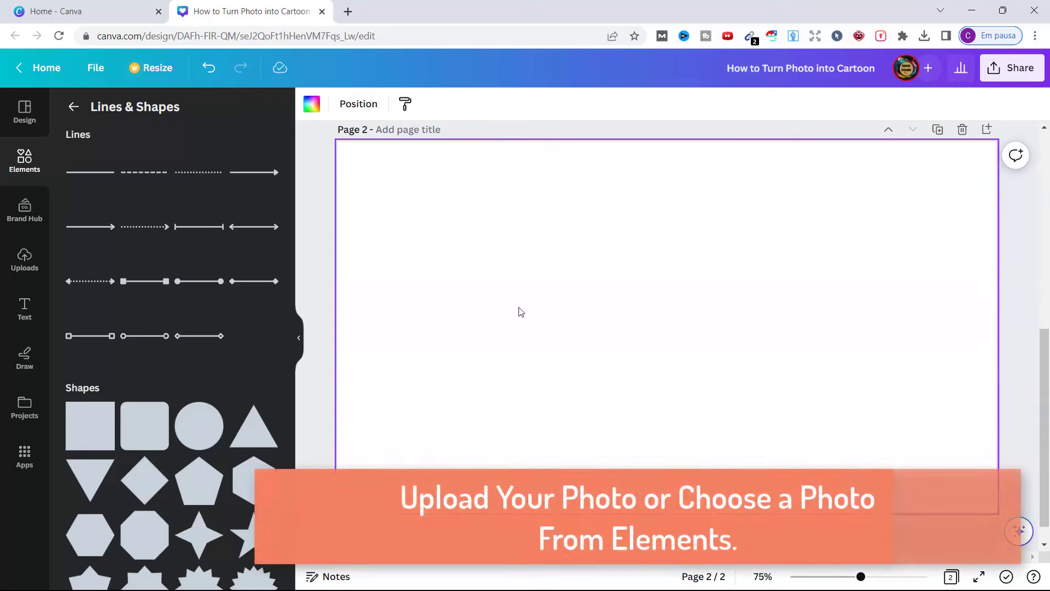
pyautogui.click(73, 106)
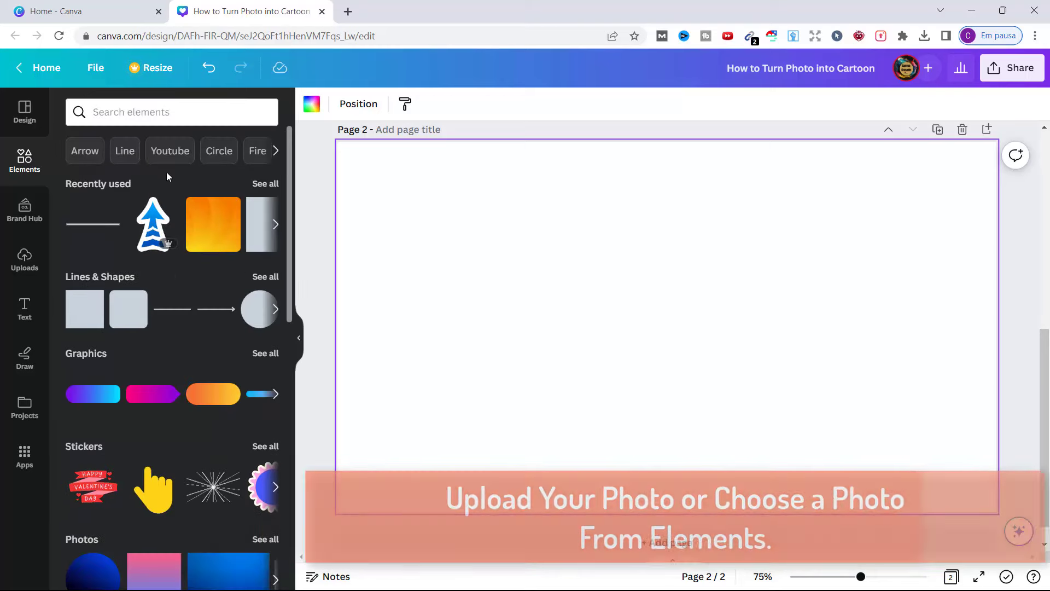
pyautogui.click(271, 185)
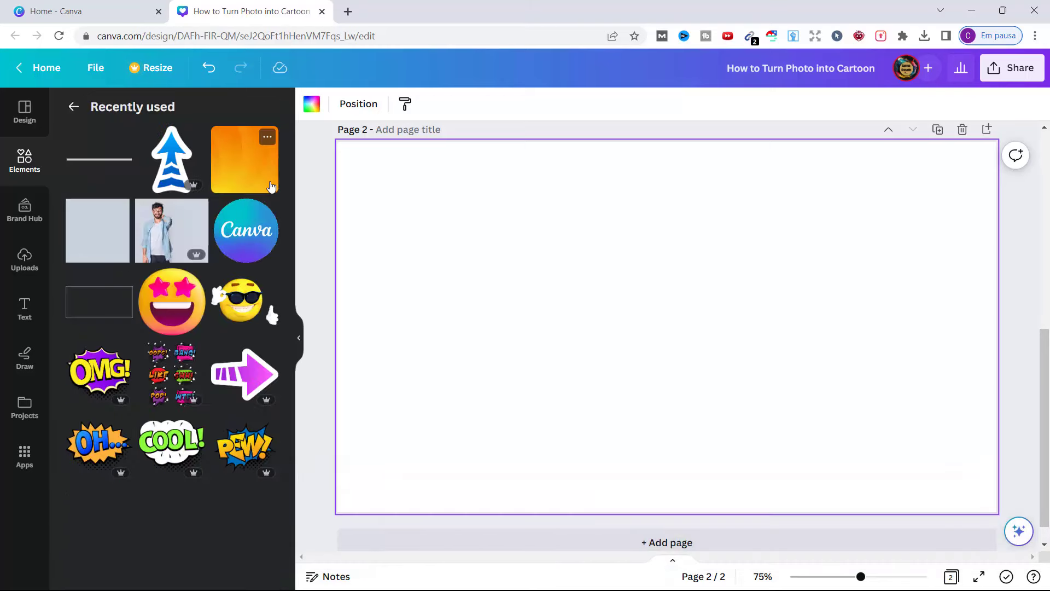
pyautogui.click(174, 222)
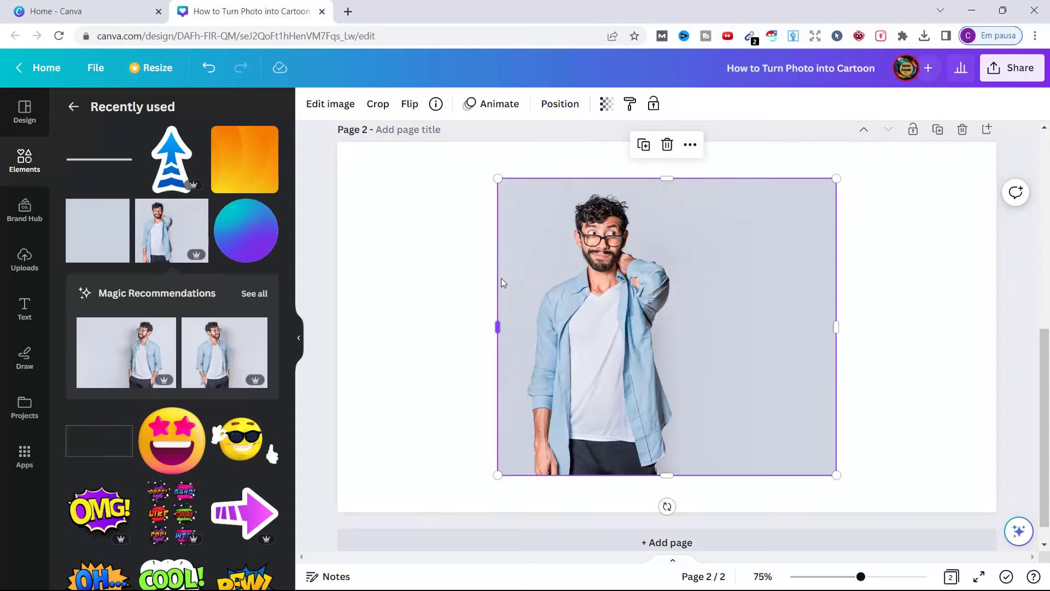
# - Remove the background from the man's photo with BG Remover and apply the result
pyautogui.click(341, 110)
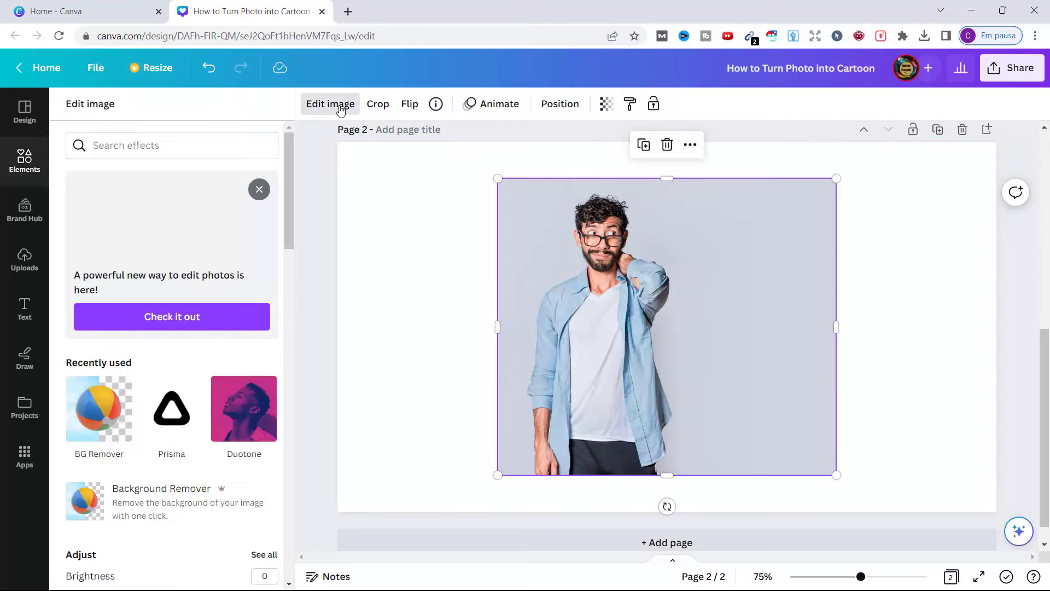
pyautogui.click(104, 417)
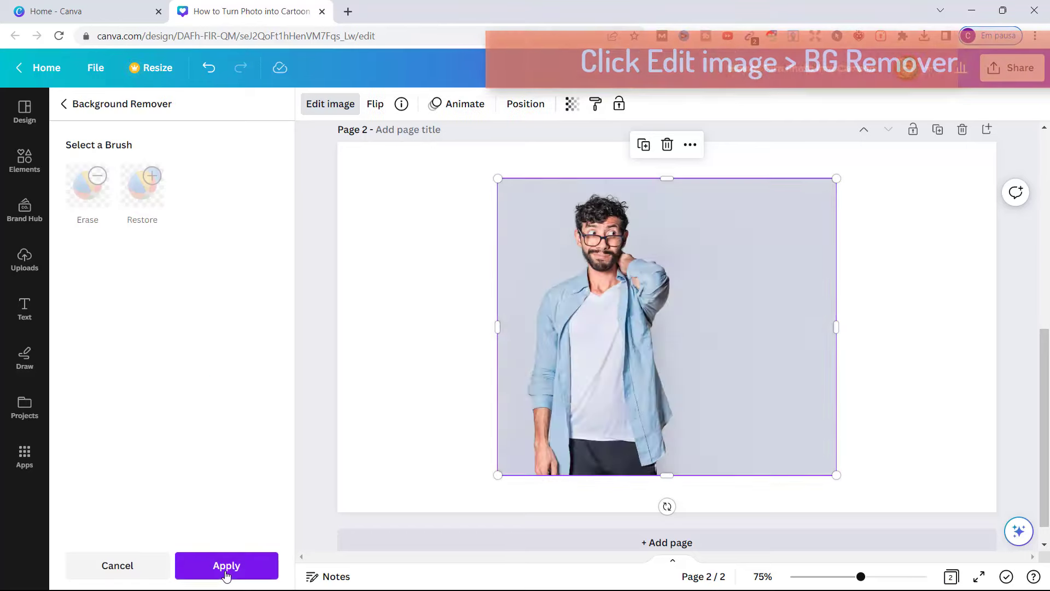
pyautogui.click(226, 566)
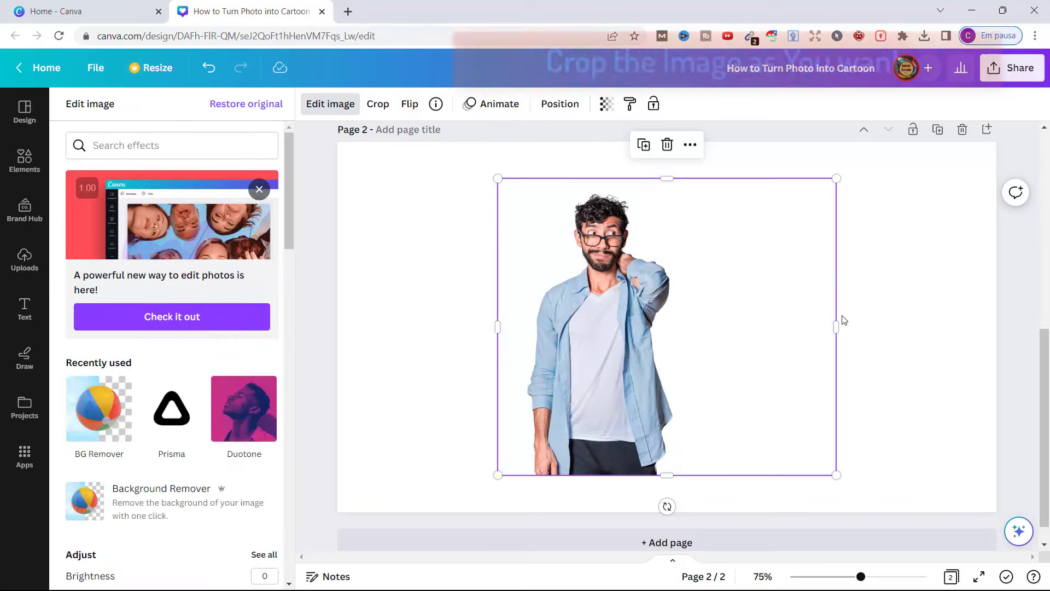
# - Crop the photo to the man's head and upper body with a 1:1 aspect ratio
pyautogui.moveTo(837, 328); pyautogui.dragTo(674, 323)
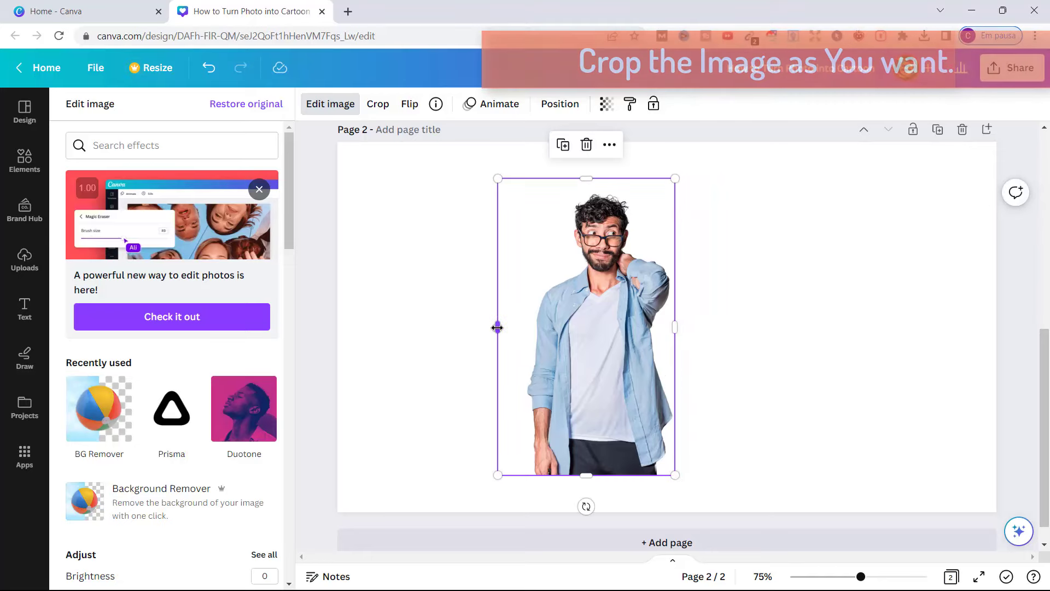
pyautogui.moveTo(498, 328); pyautogui.dragTo(521, 326)
pyautogui.doubleClick(604, 328)
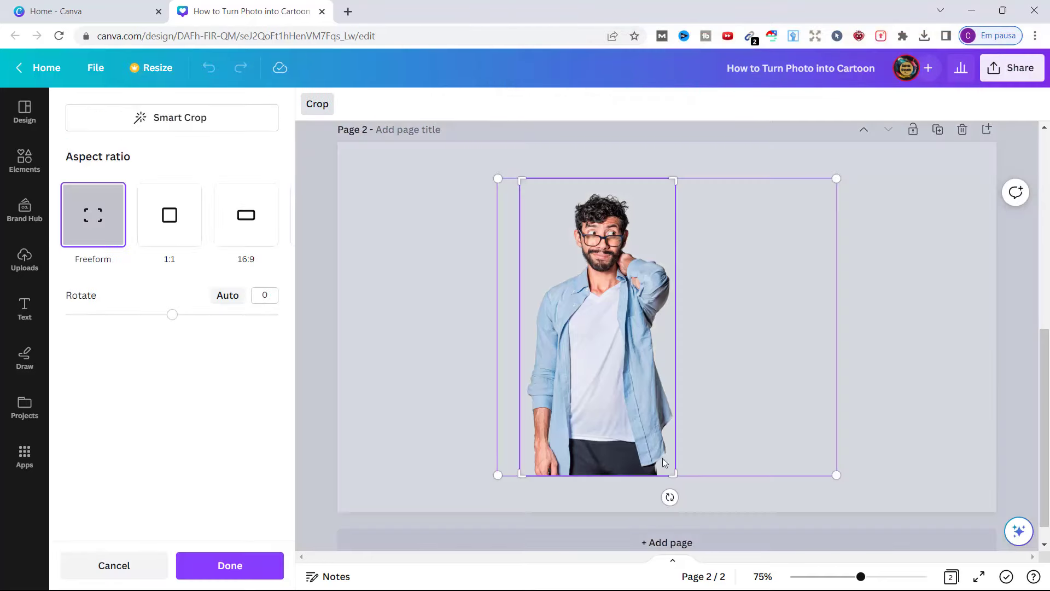
pyautogui.moveTo(675, 475); pyautogui.dragTo(672, 334)
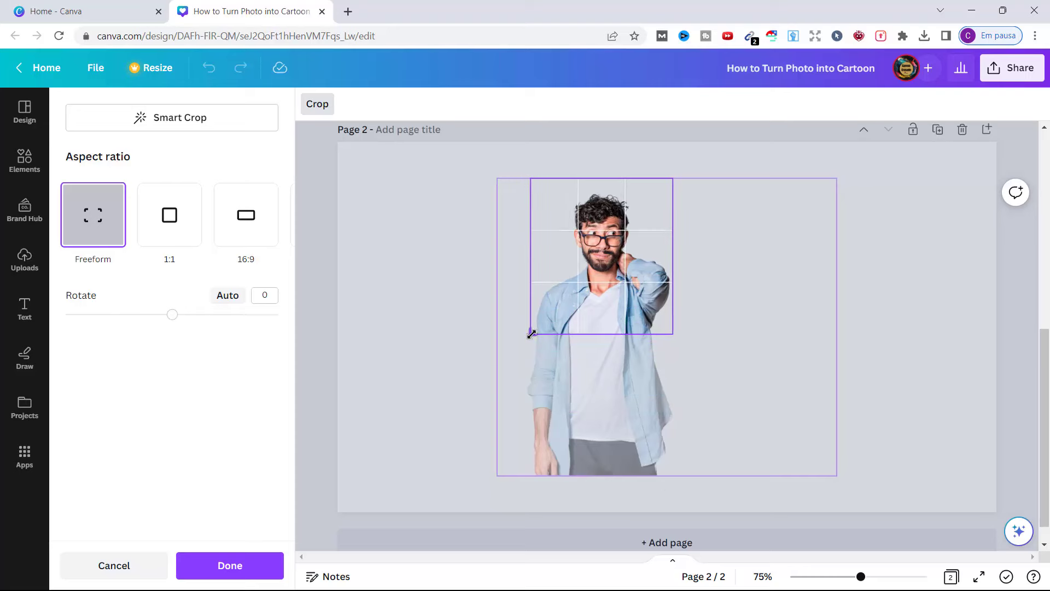
pyautogui.click(168, 225)
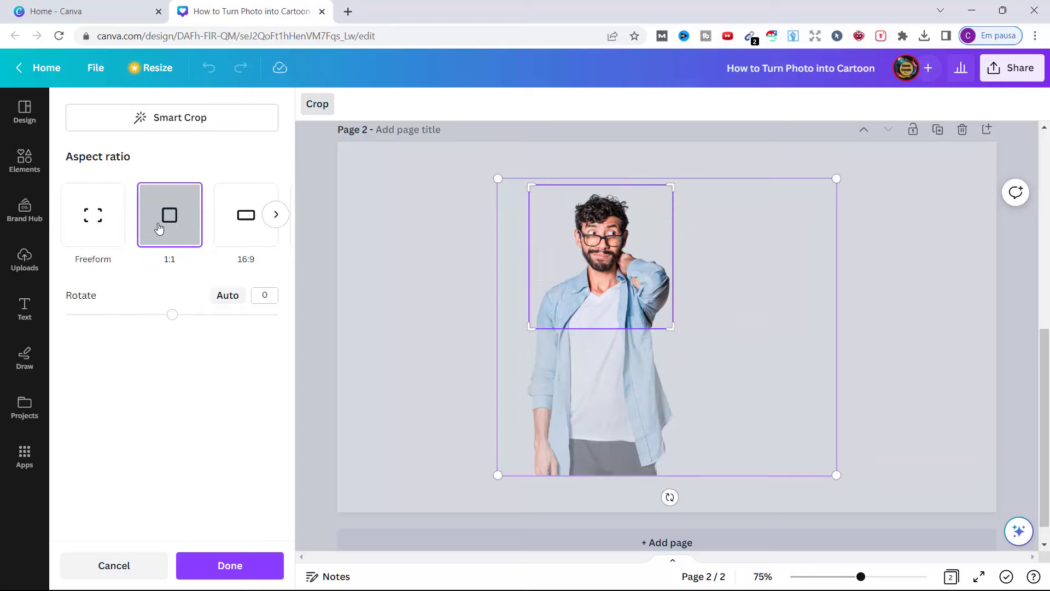
pyautogui.click(221, 567)
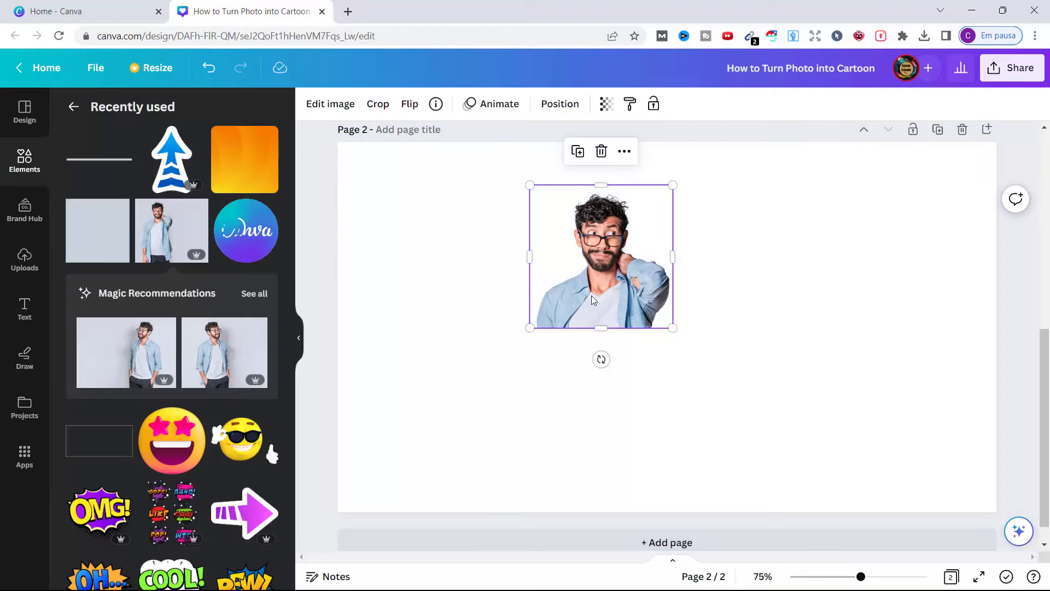
# - Turn on the display of page margins in the view settings
pyautogui.click(93, 71)
pyautogui.moveTo(257, 239)
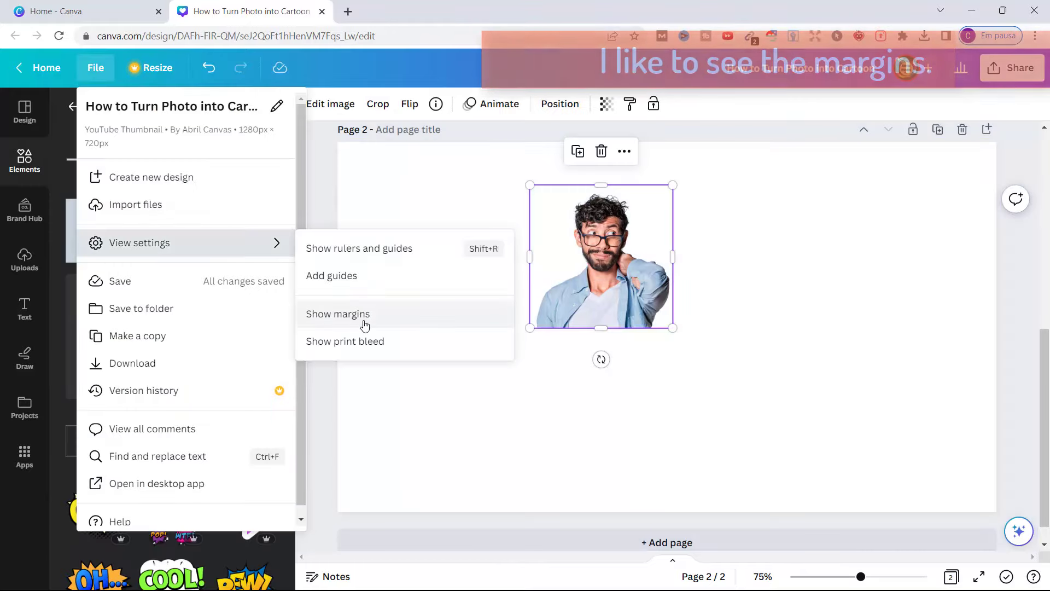
pyautogui.click(335, 317)
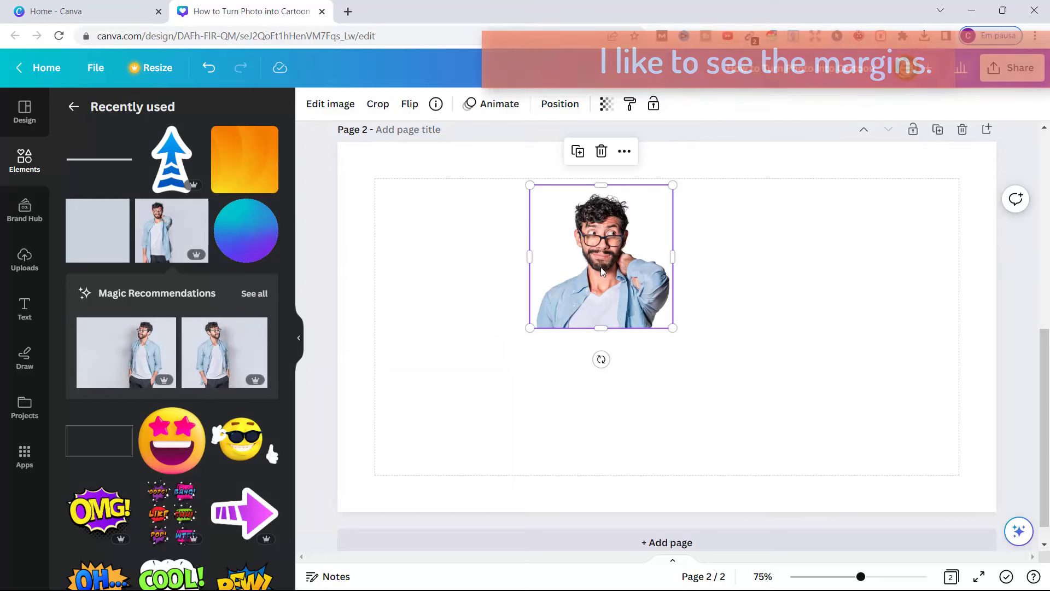
# - Enlarge the cropped photo to fill about the left half of page 2, with its shirt edge against the page's left border
pyautogui.moveTo(602, 267); pyautogui.dragTo(407, 404)
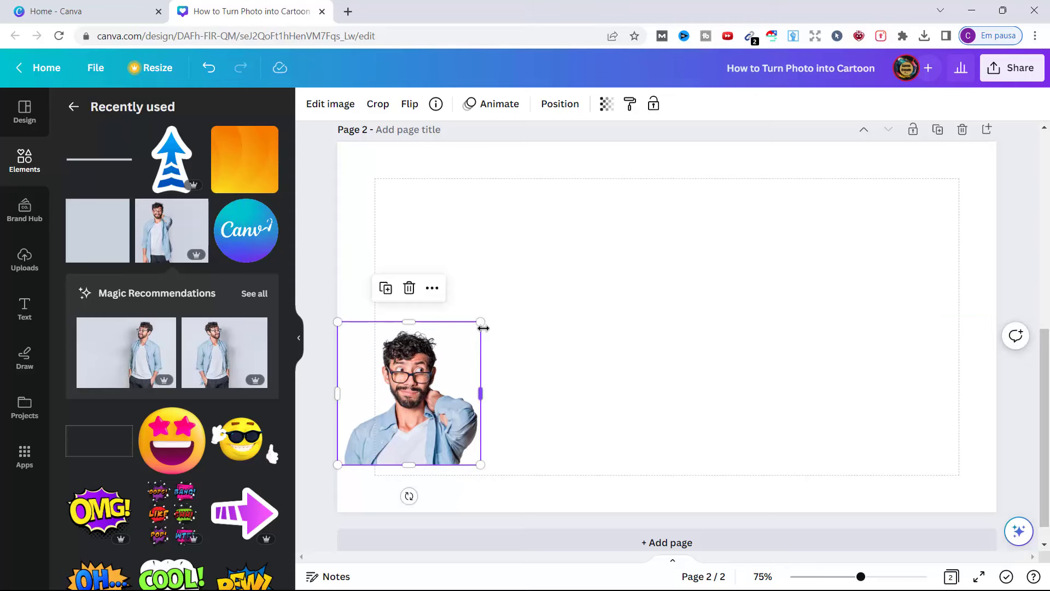
pyautogui.moveTo(479, 322); pyautogui.dragTo(672, 143)
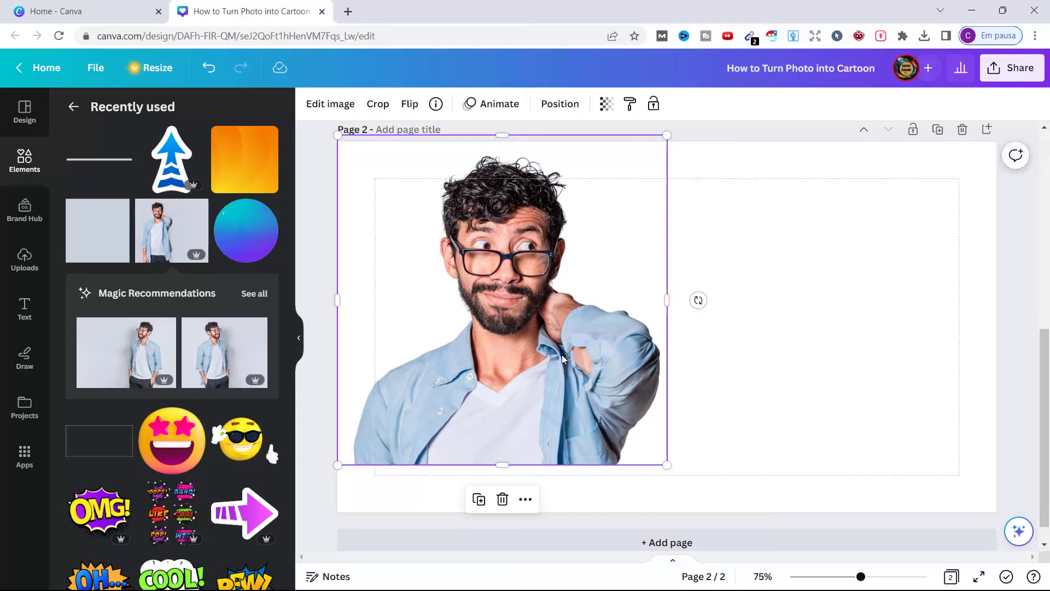
pyautogui.moveTo(564, 358); pyautogui.dragTo(542, 356)
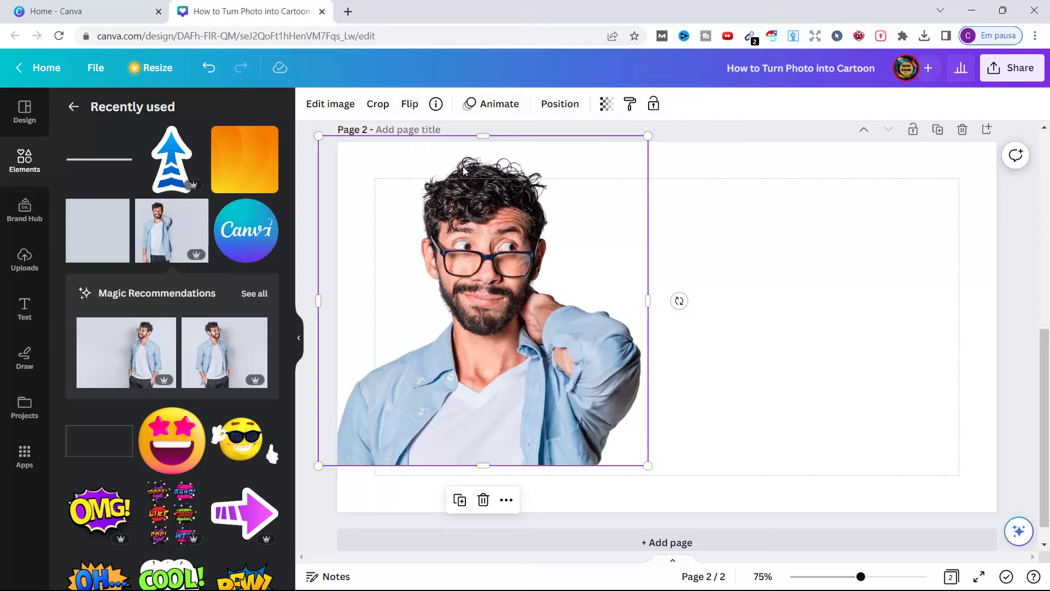
# - Duplicate the photo, place the copy on the right half of the page and flip it horizontally, aligned with the original
pyautogui.click(460, 500)
pyautogui.moveTo(514, 371); pyautogui.dragTo(864, 356)
pyautogui.click(410, 104)
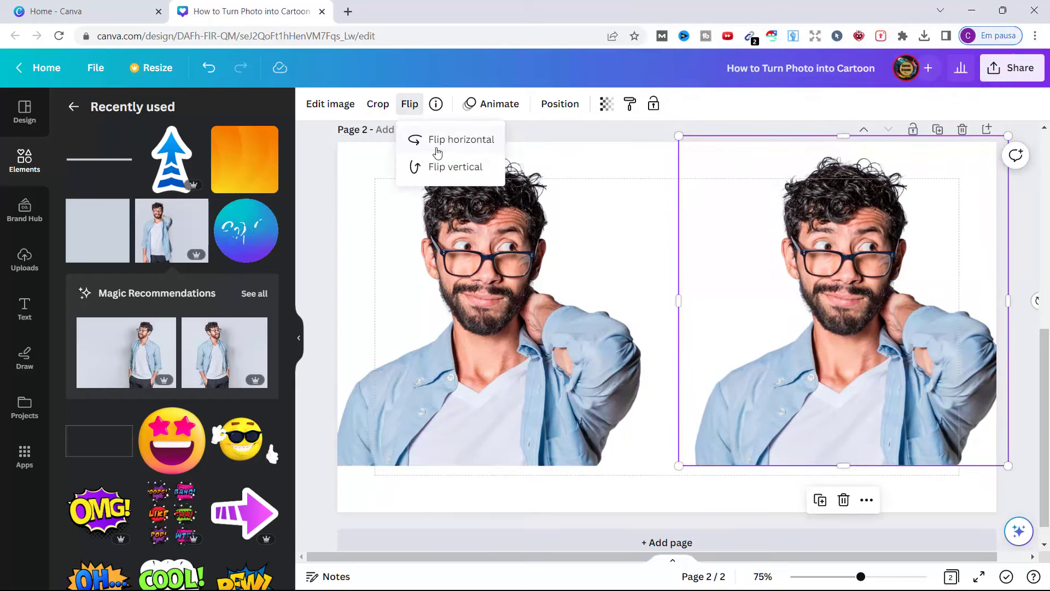
pyautogui.click(429, 139)
pyautogui.moveTo(856, 285); pyautogui.dragTo(862, 285)
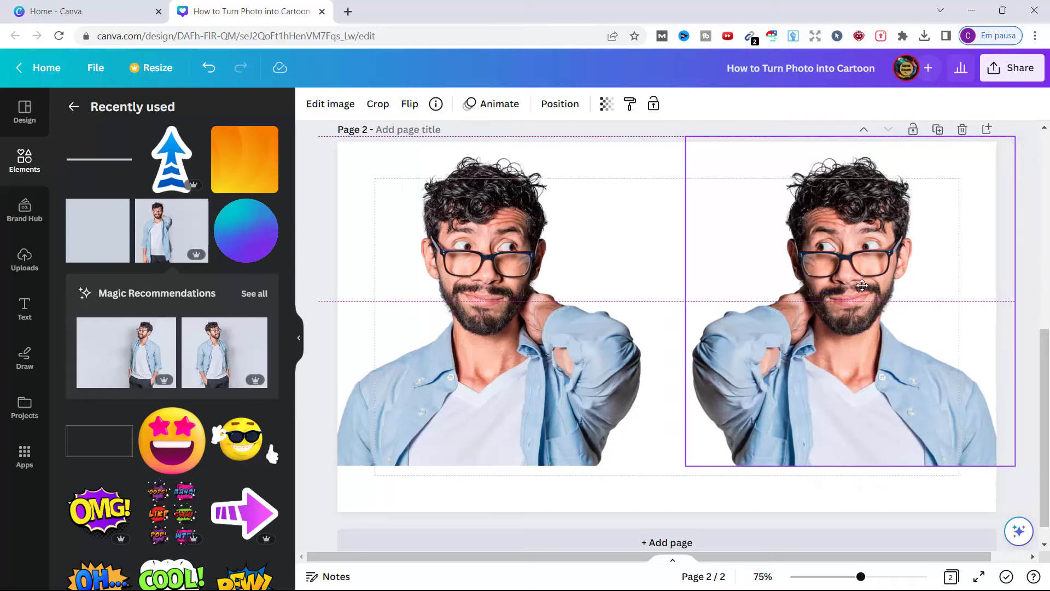
# - Apply the Prisma effect Kick scooter to the flipped copy of the photo
pyautogui.click(330, 104)
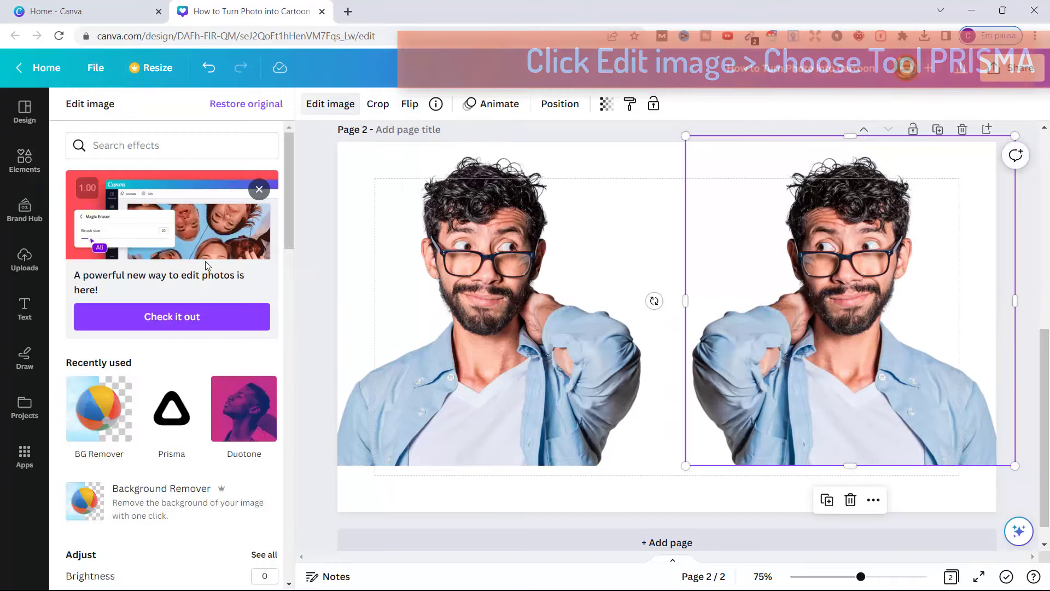
pyautogui.click(181, 413)
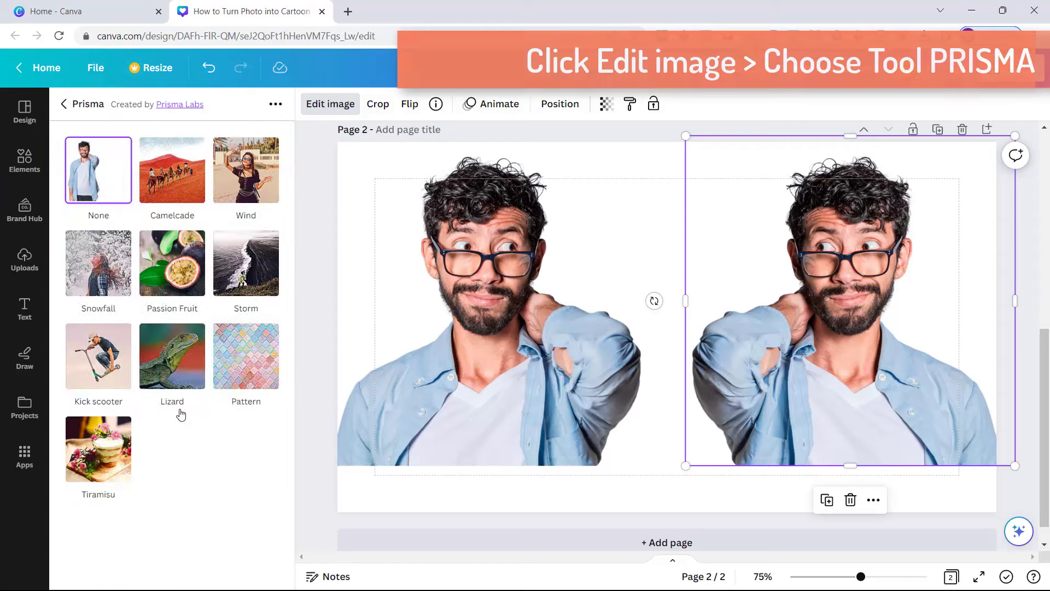
pyautogui.click(105, 354)
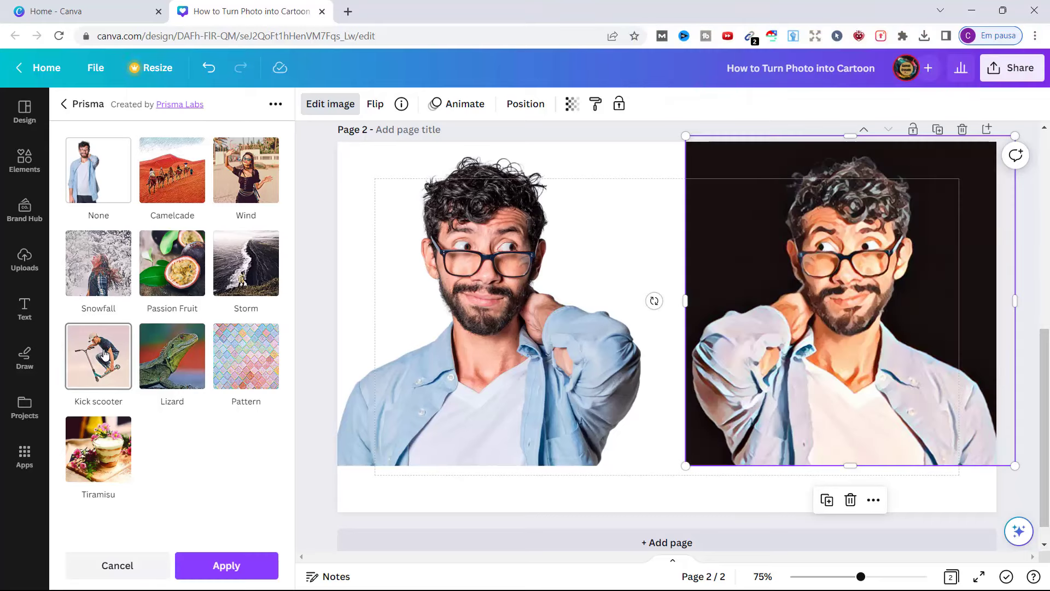
pyautogui.click(239, 564)
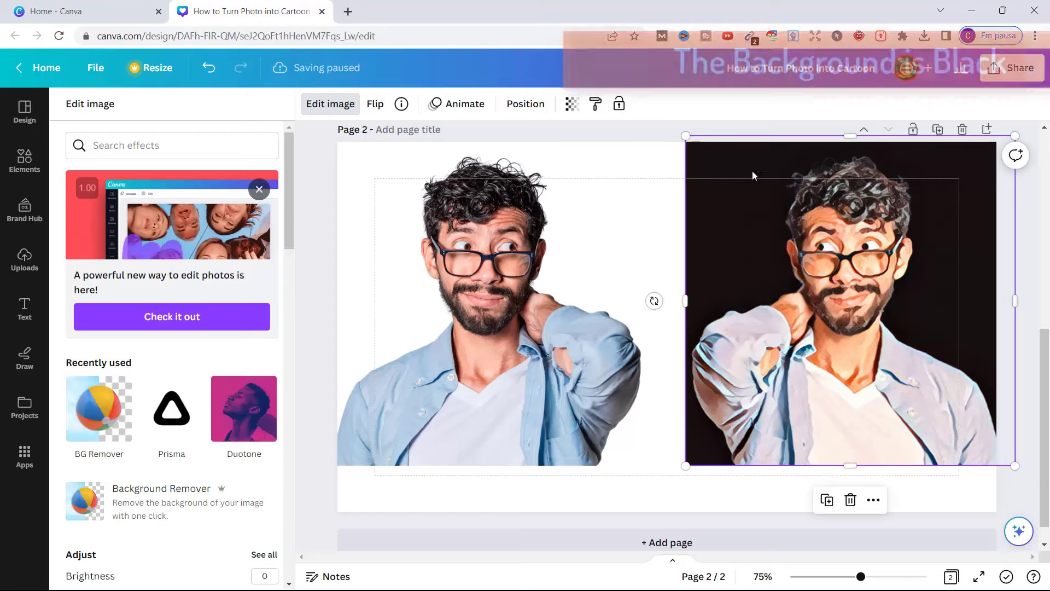
# - Remove the black background from the cartoon-styled copy with BG Remover and apply the result
pyautogui.click(330, 103)
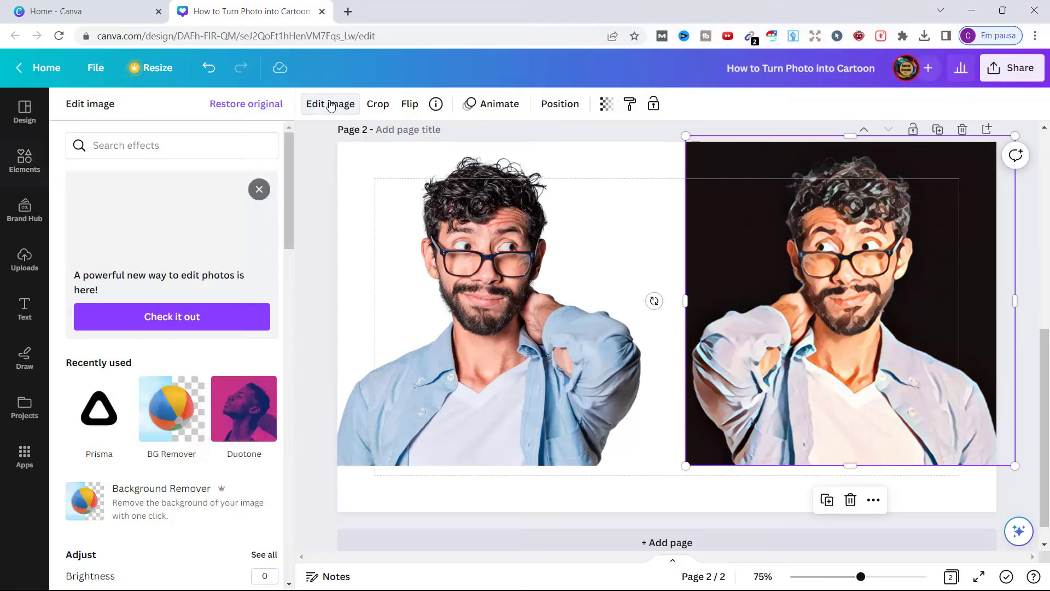
pyautogui.click(173, 419)
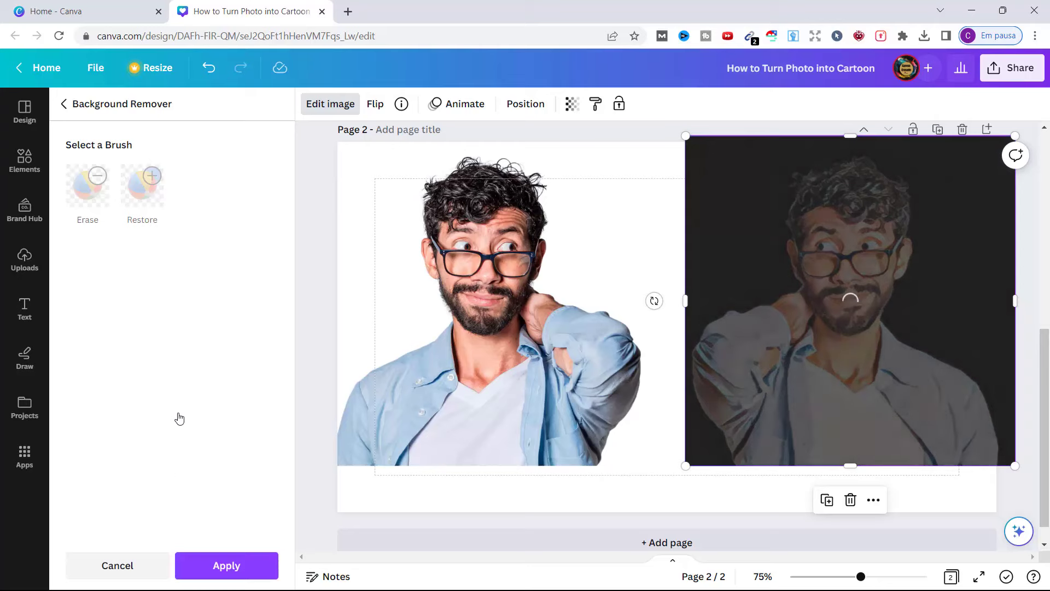
pyautogui.click(225, 567)
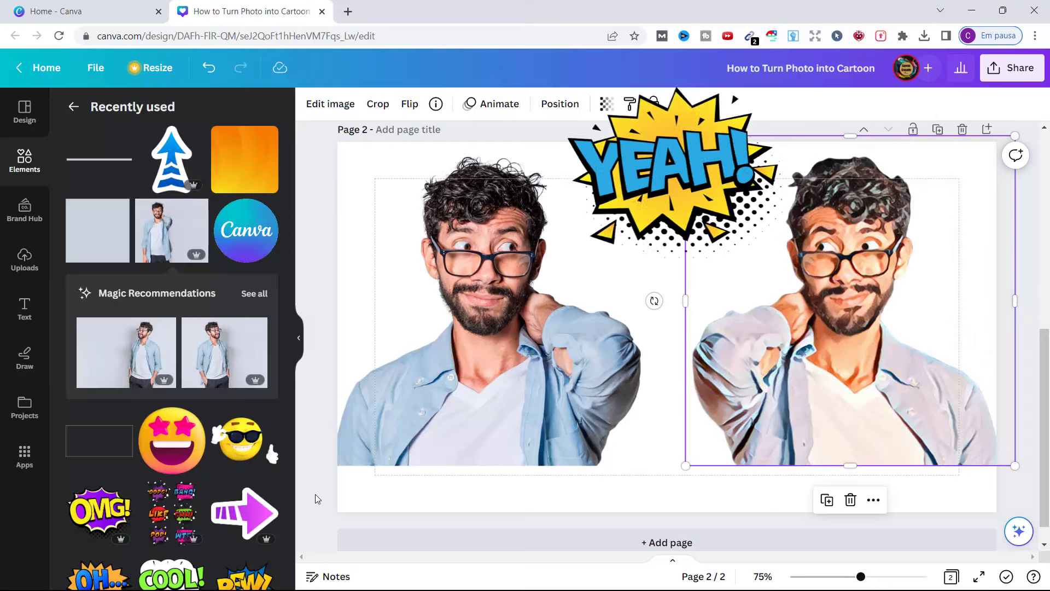
pyautogui.click(468, 498)
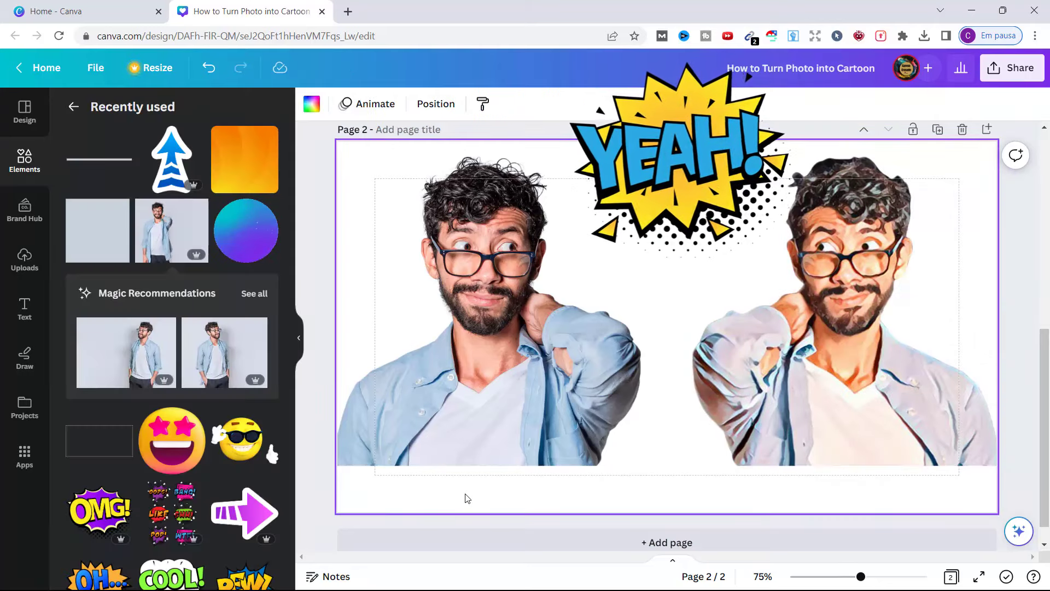
pyautogui.click(501, 396)
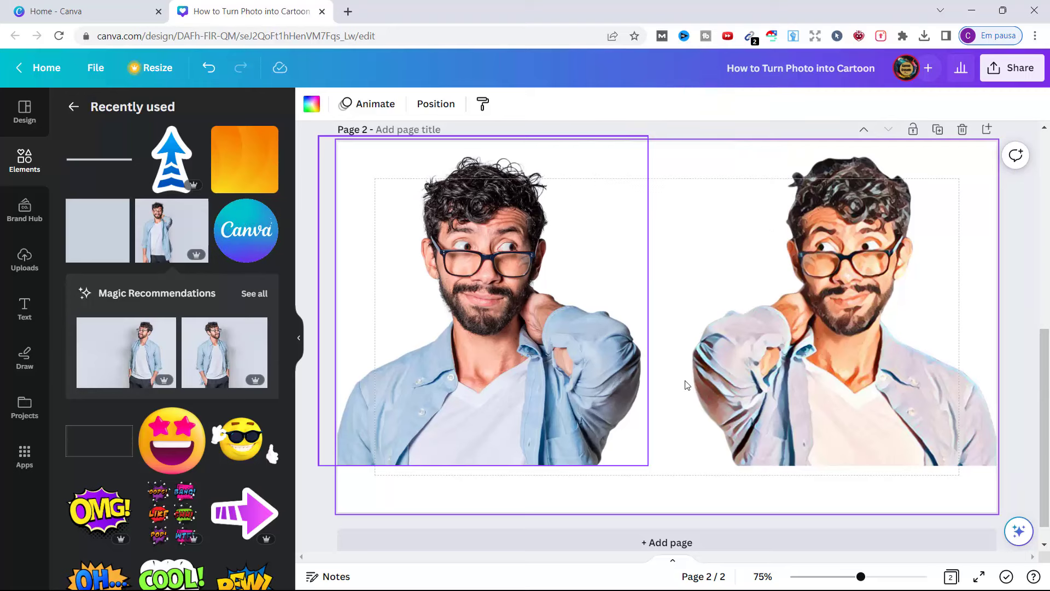
pyautogui.click(746, 385)
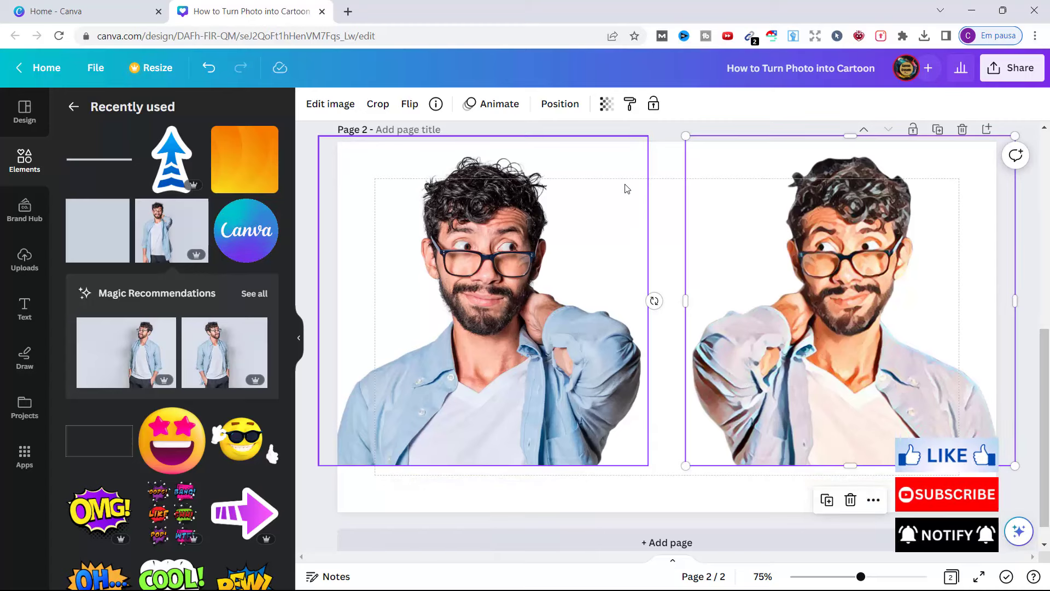
pyautogui.click(661, 169)
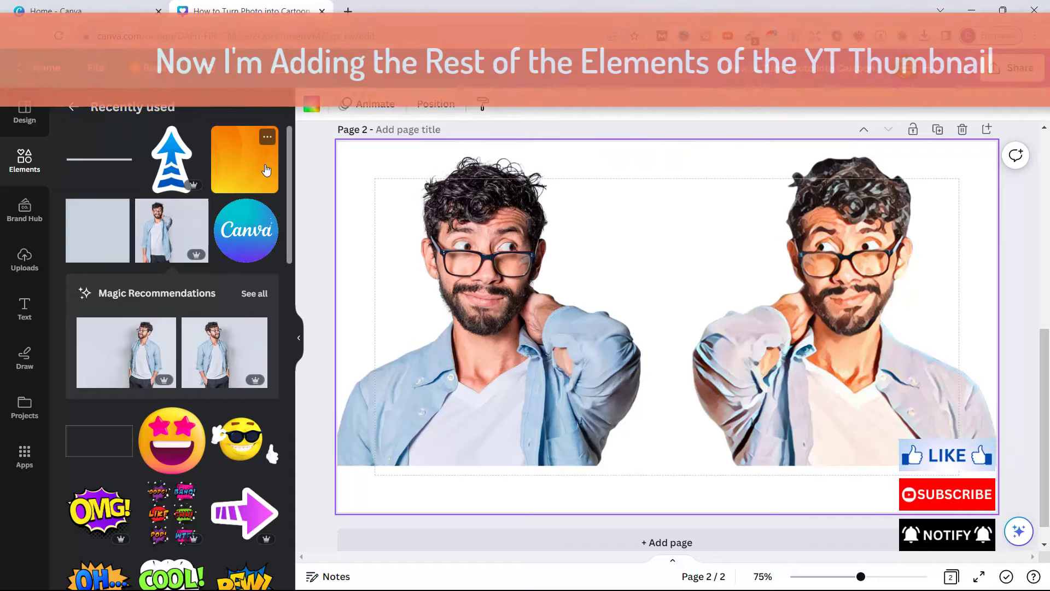
# - Place the recently used orange gradient image on page 2 and enlarge it to cover the whole page
pyautogui.moveTo(251, 156); pyautogui.dragTo(349, 170)
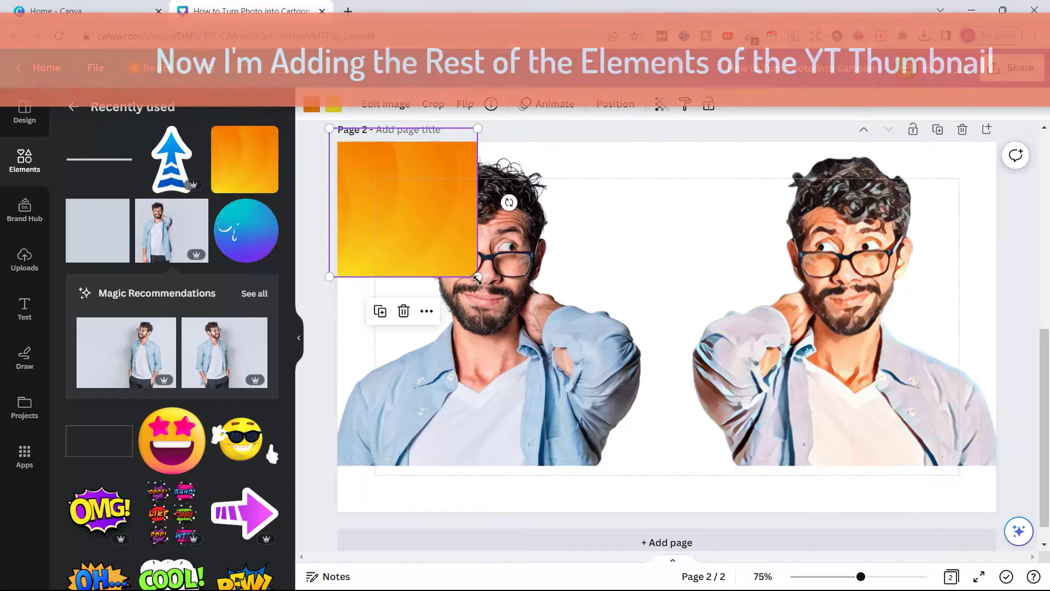
pyautogui.moveTo(480, 277); pyautogui.dragTo(1047, 506)
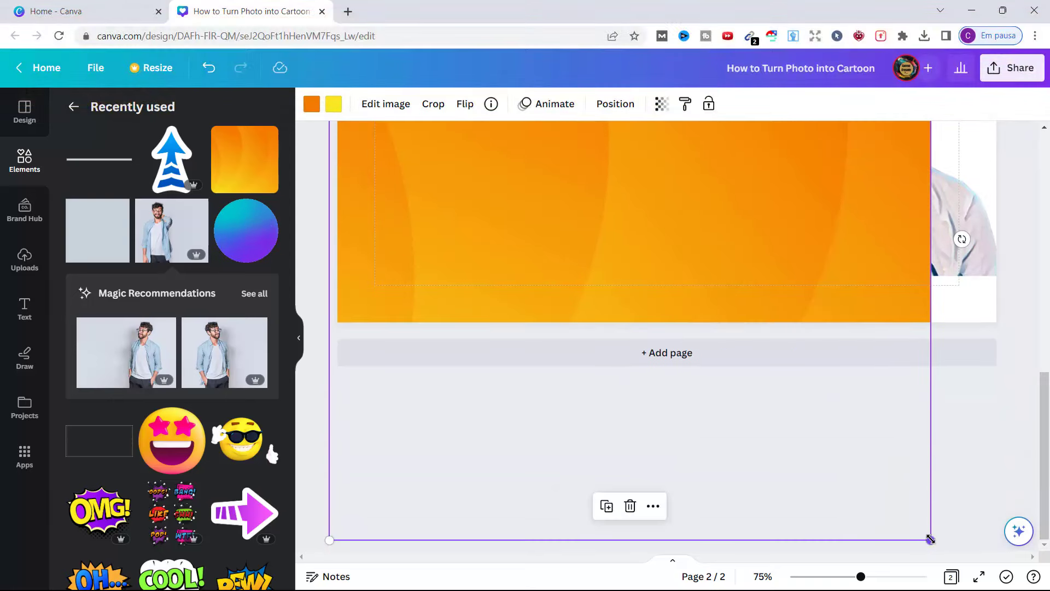
pyautogui.moveTo(931, 539); pyautogui.dragTo(996, 550)
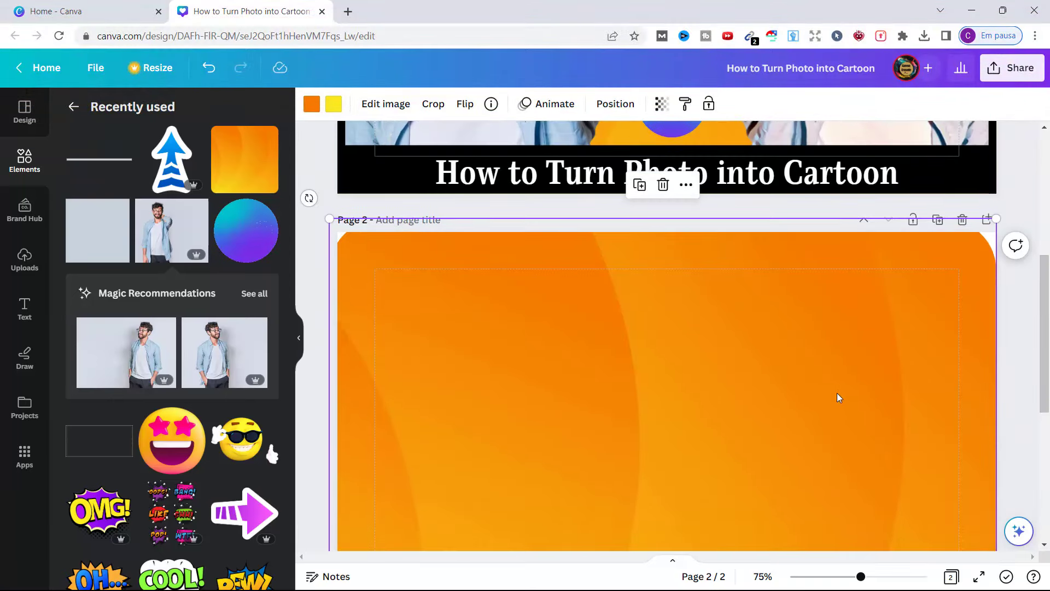
pyautogui.scroll(-3, 766, 361)
pyautogui.scroll(1, 698, 330)
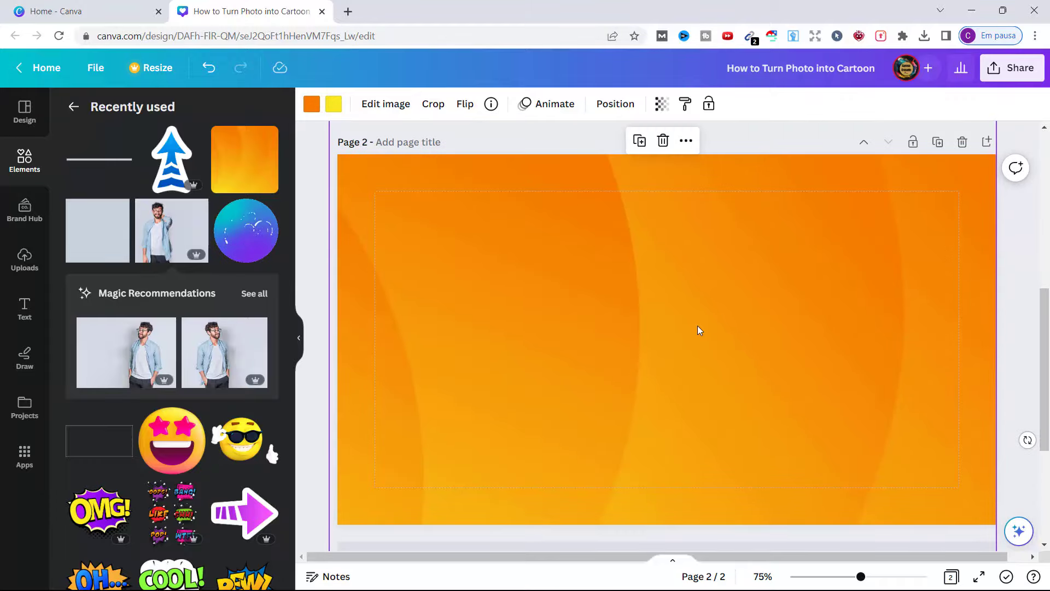
# - Send the orange gradient image on page 2 to the back, behind both photos
pyautogui.rightClick(698, 330)
pyautogui.moveTo(821, 421)
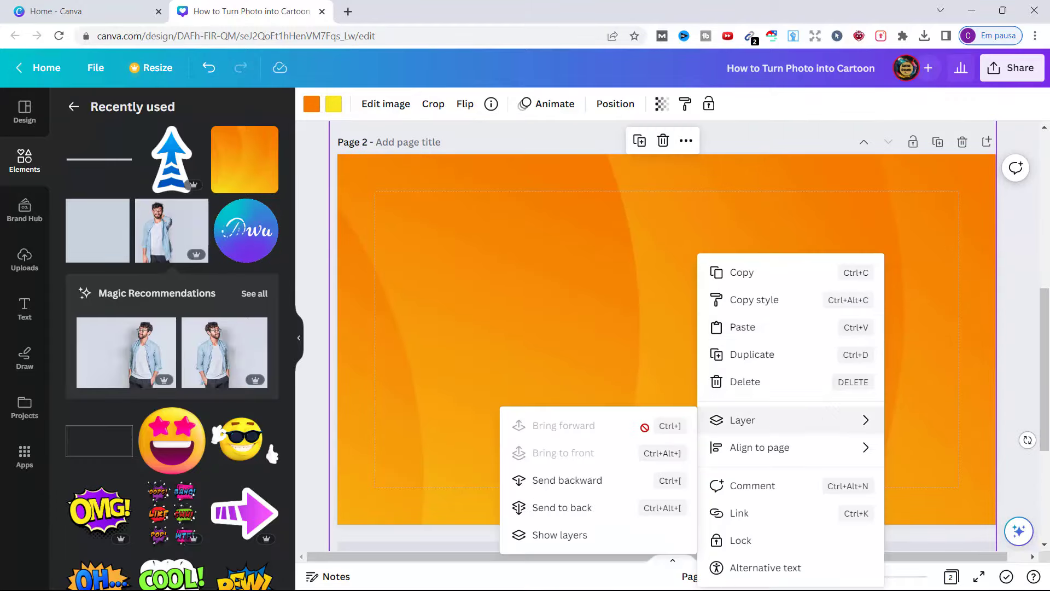
pyautogui.click(599, 511)
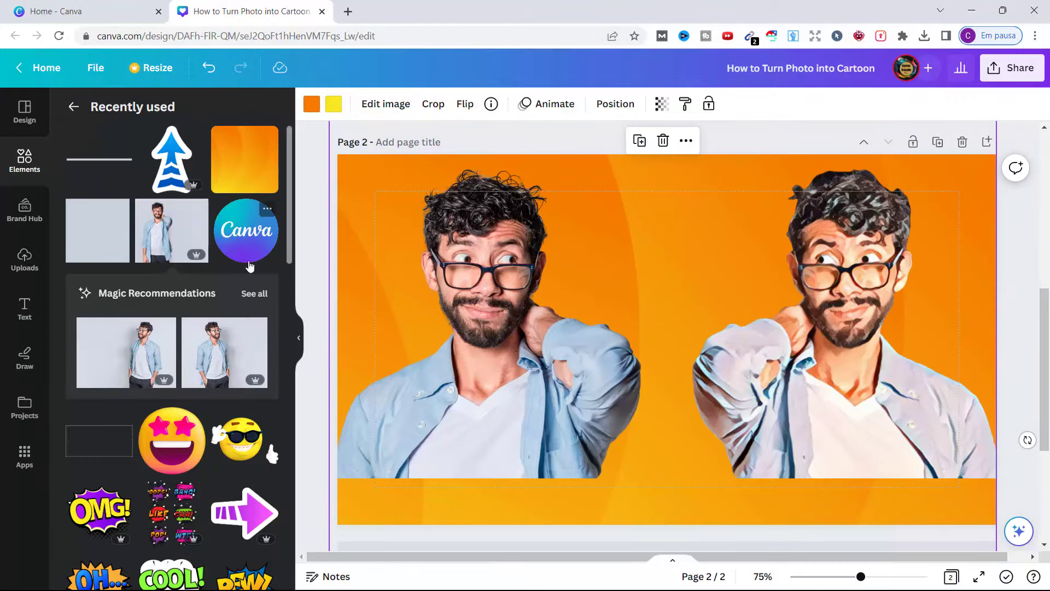
# - Add a heading on page 2 reading "How to Turn Photo into Cartoon"
pyautogui.click(25, 309)
pyautogui.click(167, 273)
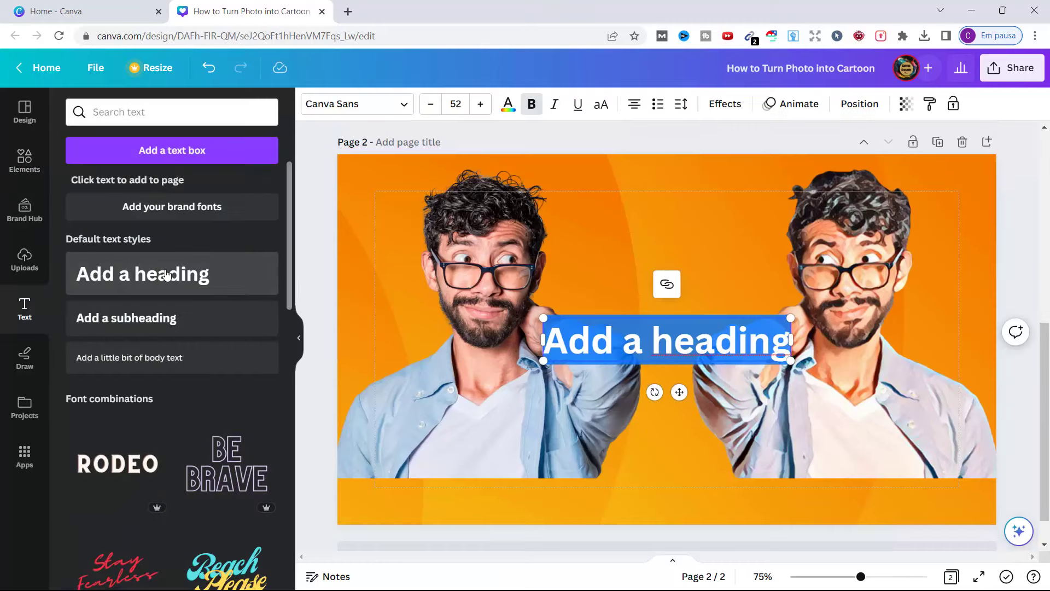
pyautogui.write('How')
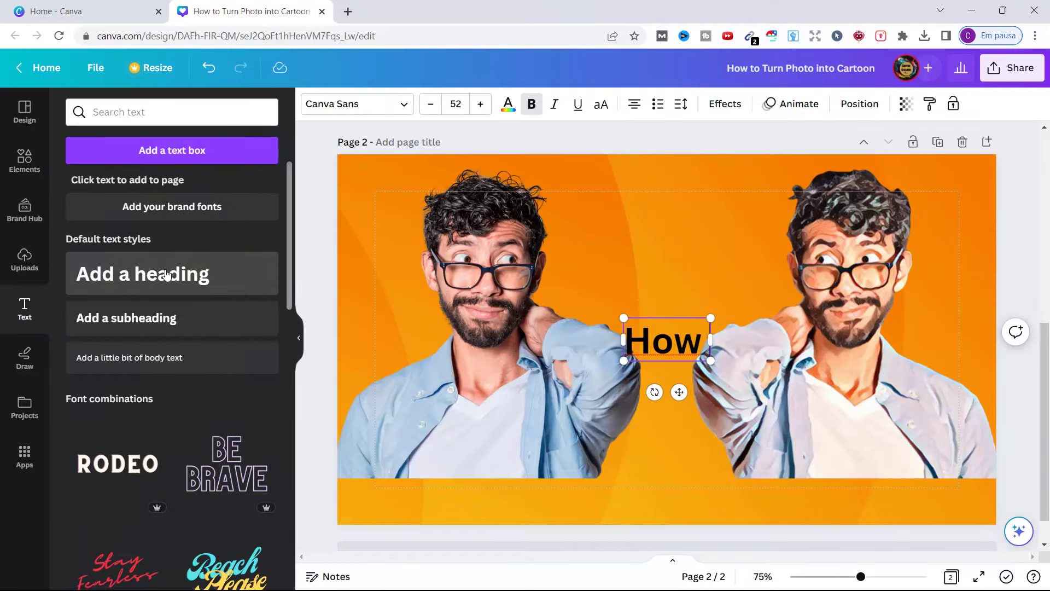
pyautogui.write(' to Turn Pho')
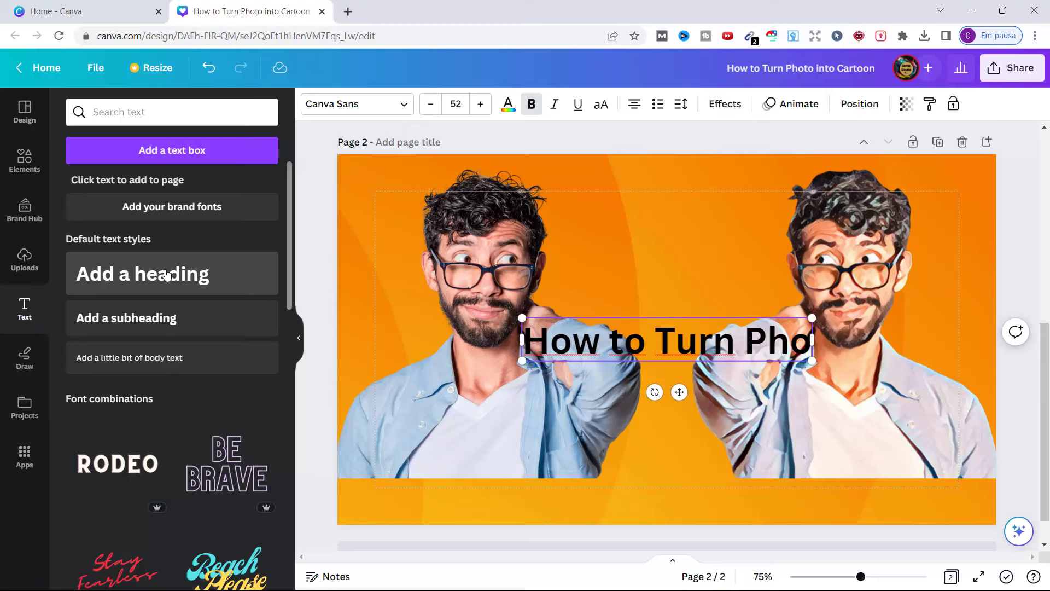
pyautogui.write('to into Cartoon')
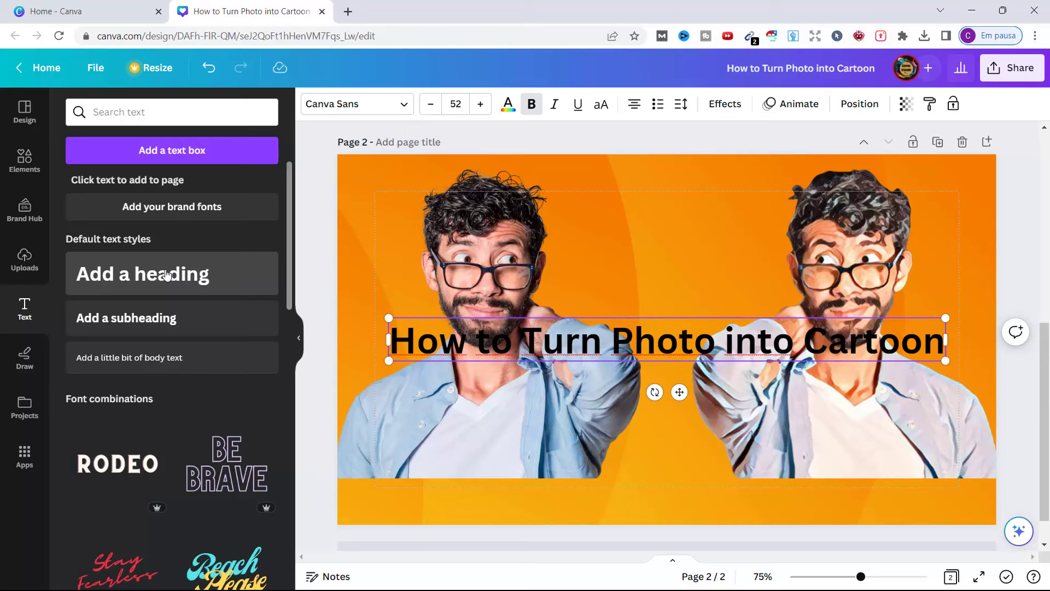
# - Set the heading "How to Turn Photo into Cartoon" in the Singel font at size 50
pyautogui.hotkey('ctrl', 'a')
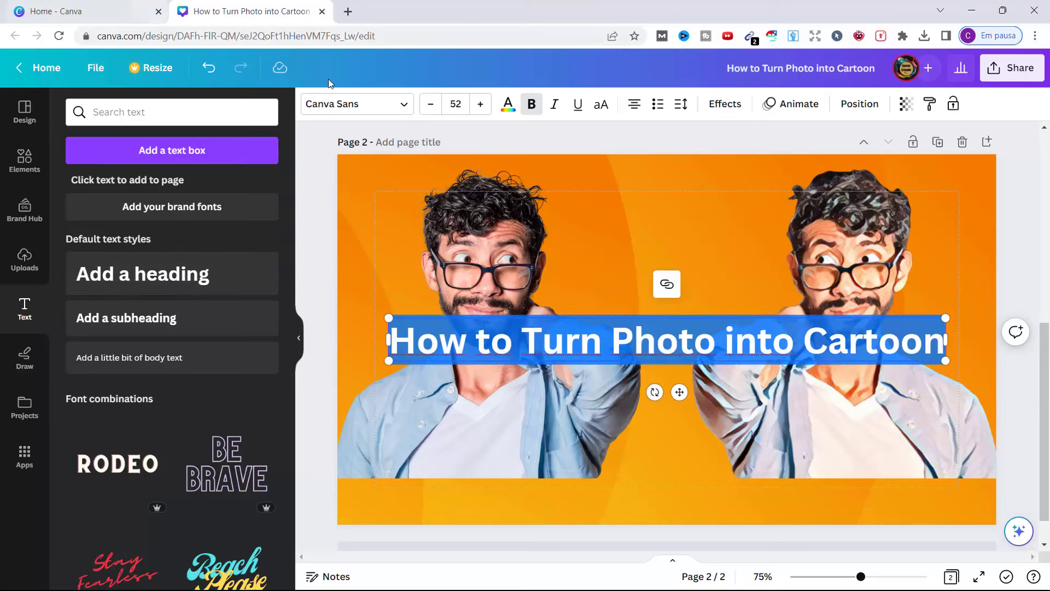
pyautogui.click(344, 104)
pyautogui.click(265, 150)
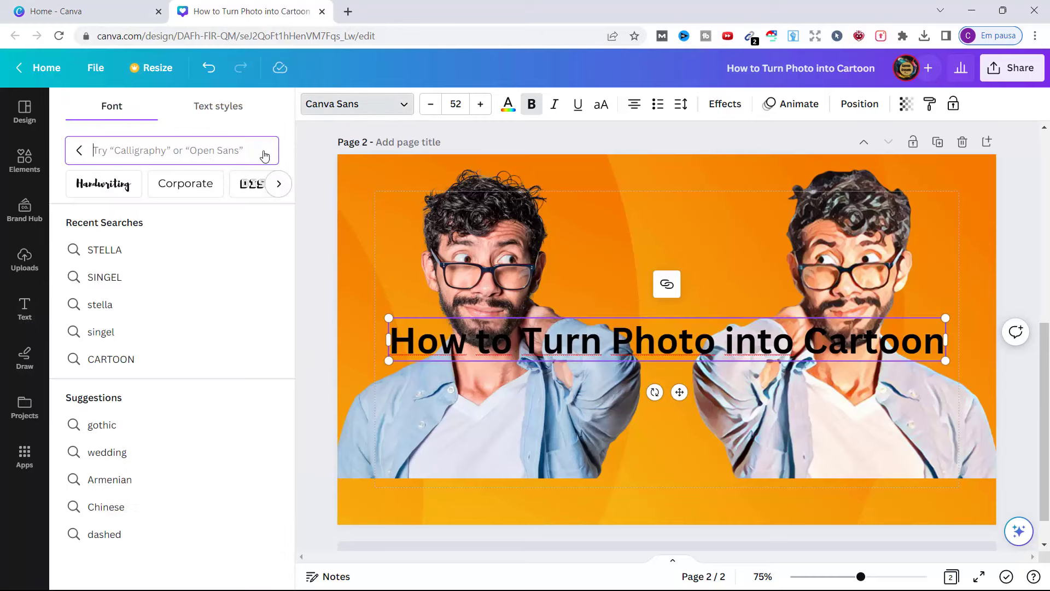
pyautogui.write('singel')
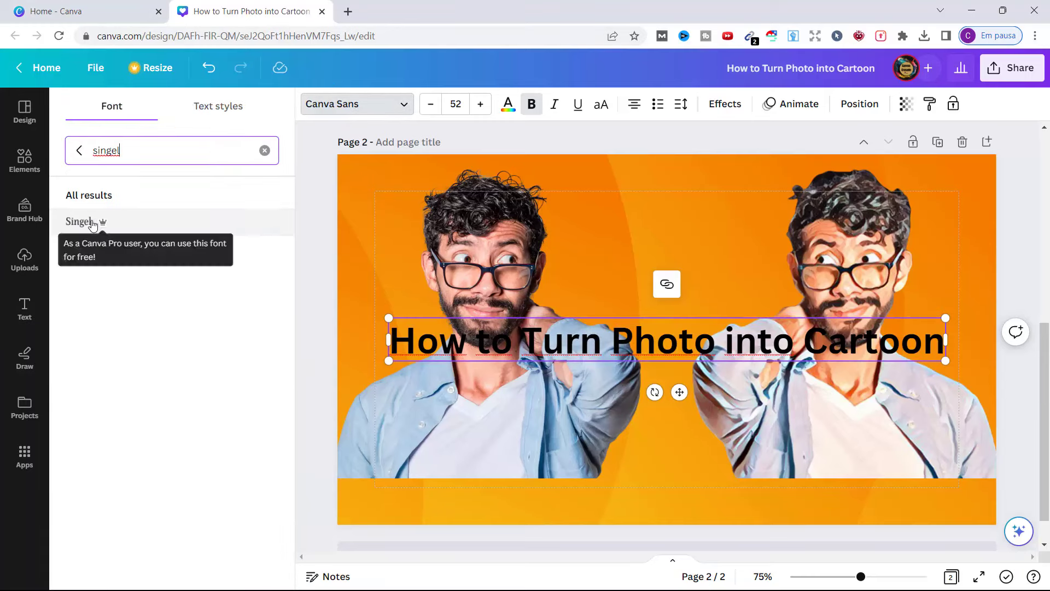
pyautogui.click(88, 221)
pyautogui.click(457, 104)
pyautogui.write('50')
pyautogui.press('Return')
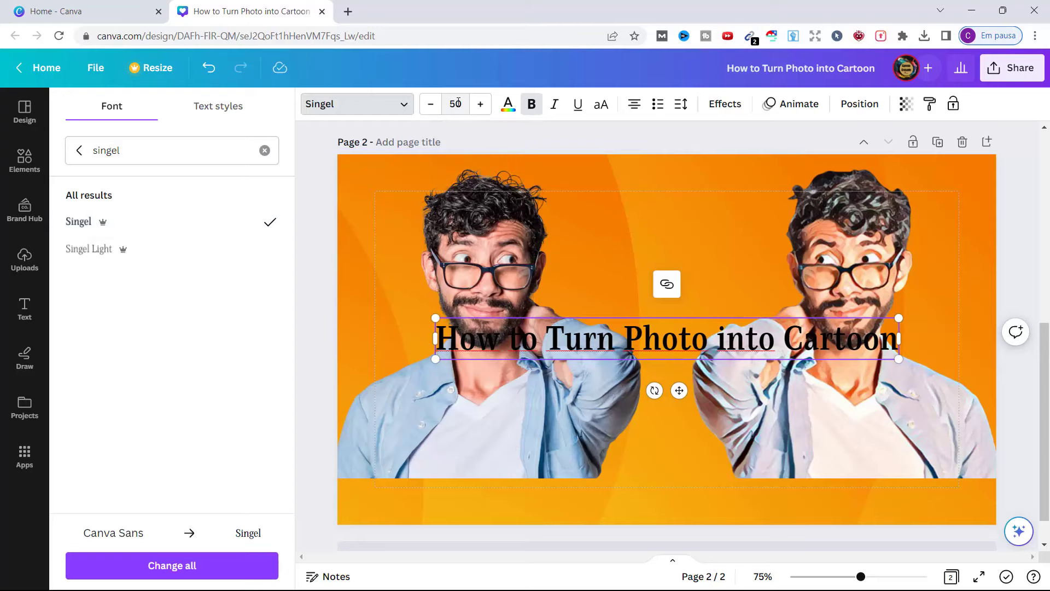
# - Color the "How to Turn Photo into Cartoon" heading white and align it to the bottom of the page
pyautogui.click(503, 114)
pyautogui.click(227, 186)
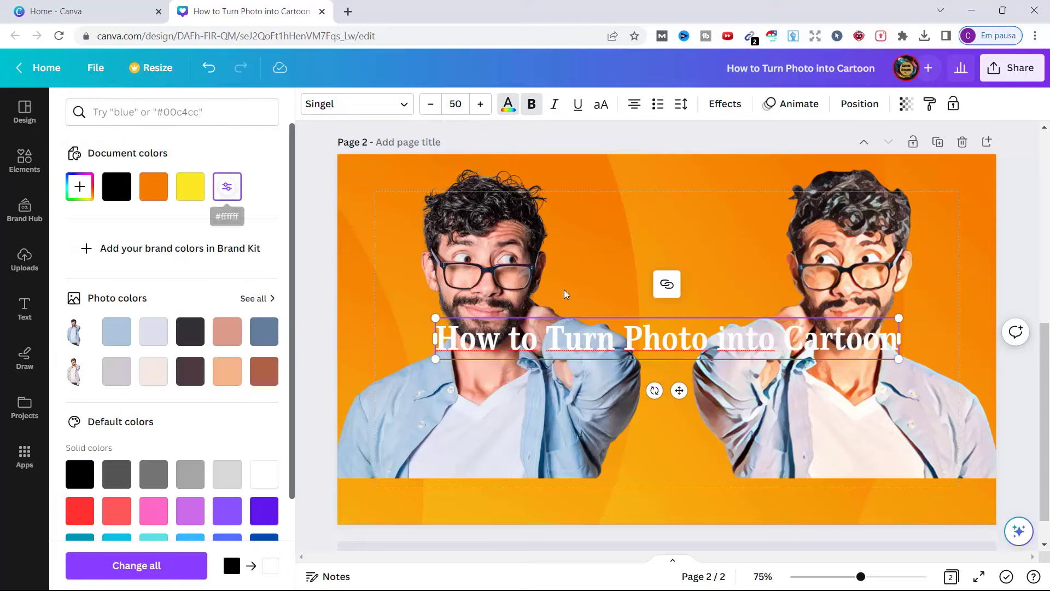
pyautogui.click(859, 106)
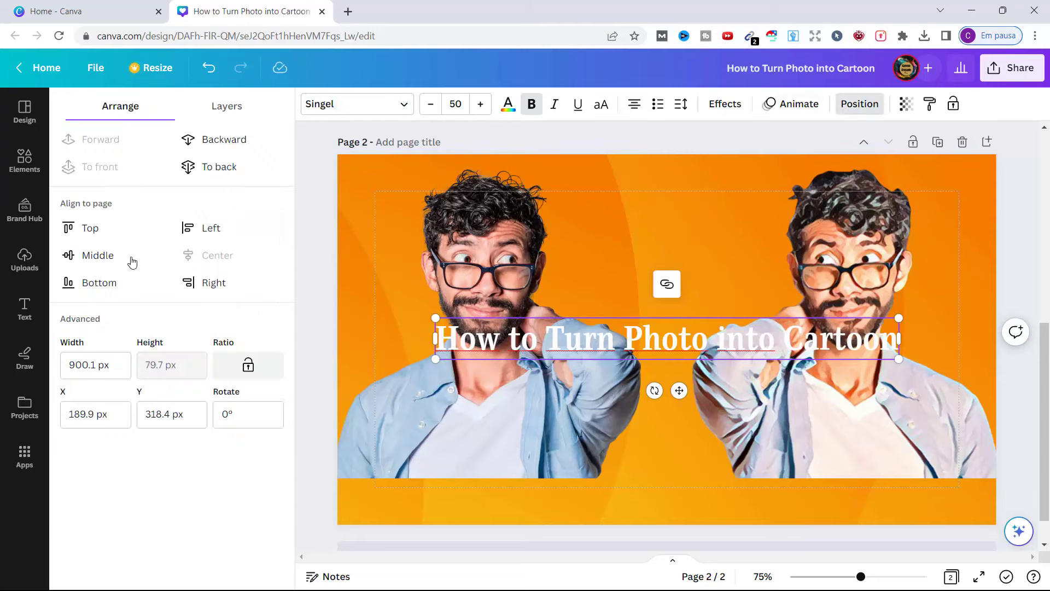
pyautogui.click(97, 285)
pyautogui.click(312, 247)
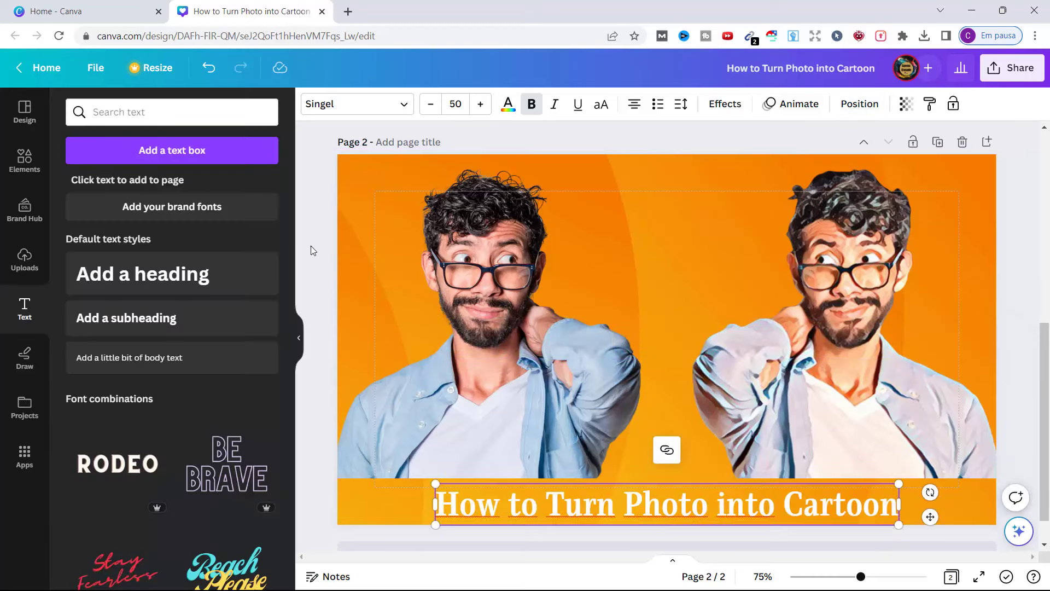
# - Add a square shape to page 2, reduce its height to about 95 px and fill it with black
pyautogui.click(22, 170)
pyautogui.click(73, 107)
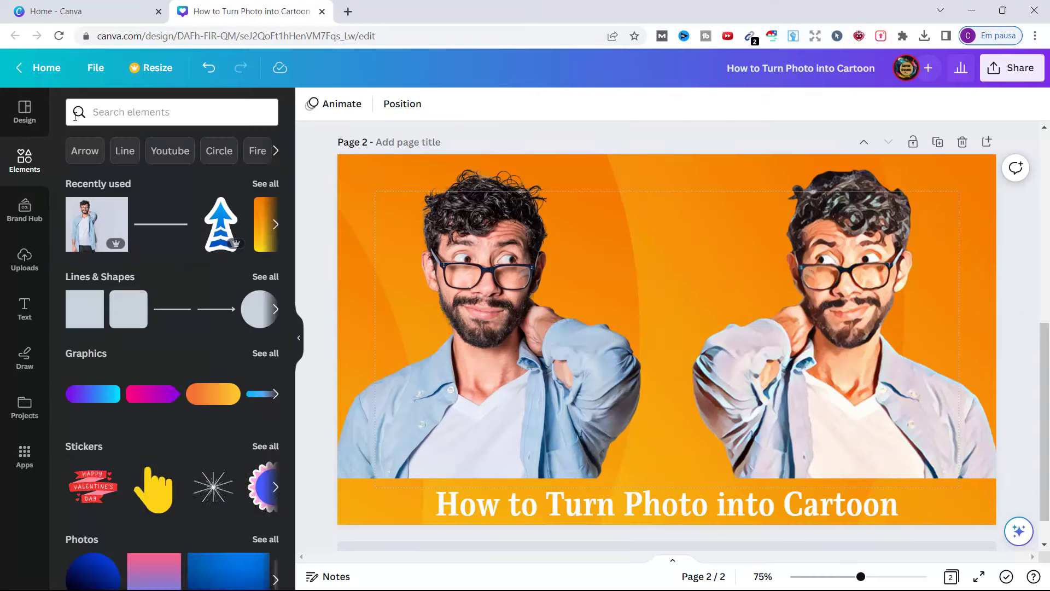
pyautogui.click(263, 278)
pyautogui.click(90, 427)
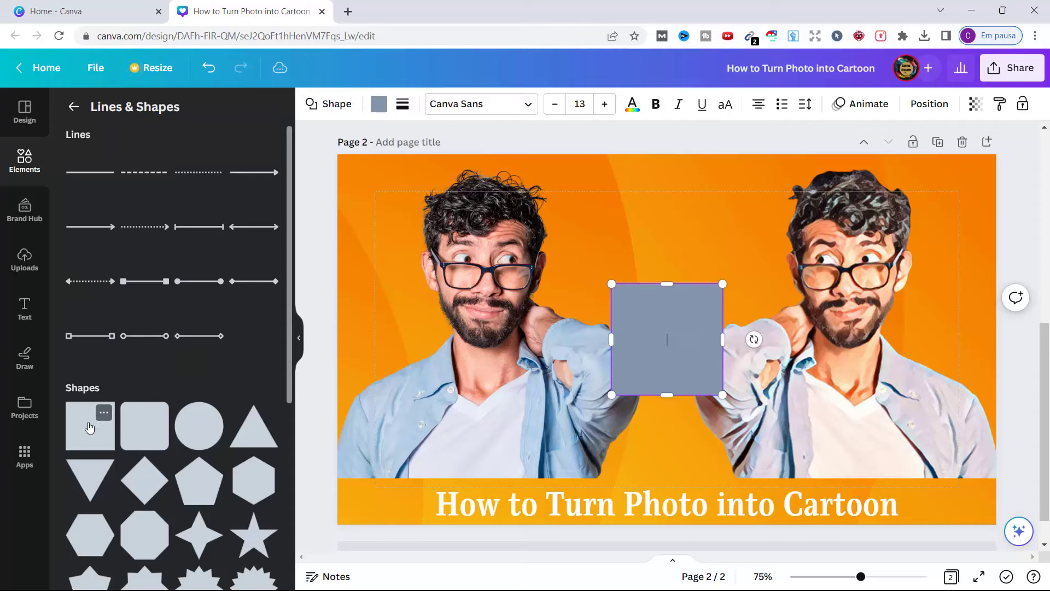
pyautogui.moveTo(667, 394); pyautogui.dragTo(665, 332)
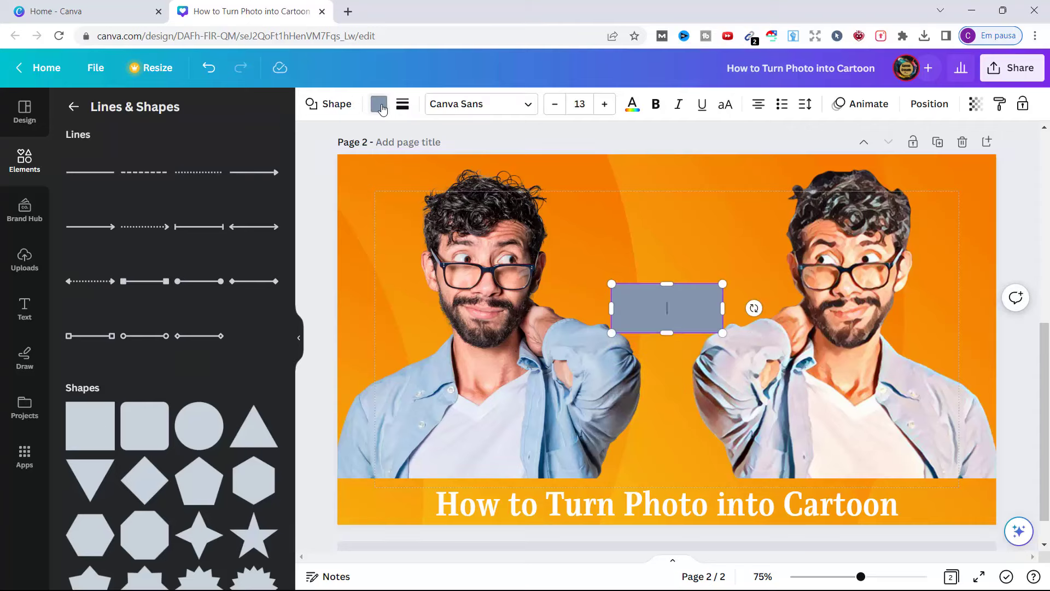
pyautogui.click(380, 105)
pyautogui.click(154, 187)
# - Align the black rectangle to the page bottom and stretch it to the full 1280 px width, about 91 px high, behind the title
pyautogui.click(929, 104)
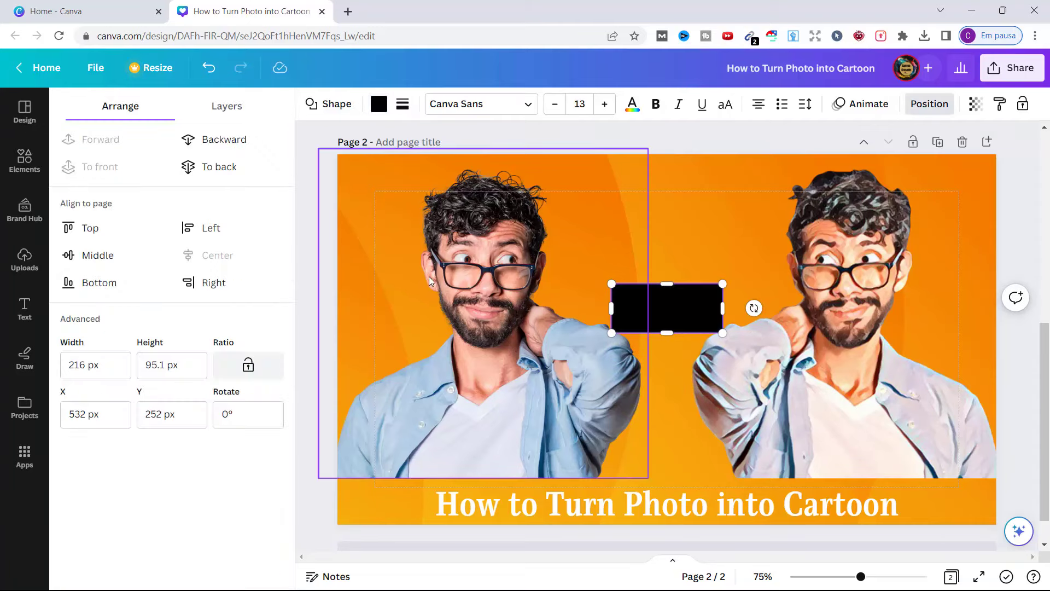
pyautogui.click(106, 288)
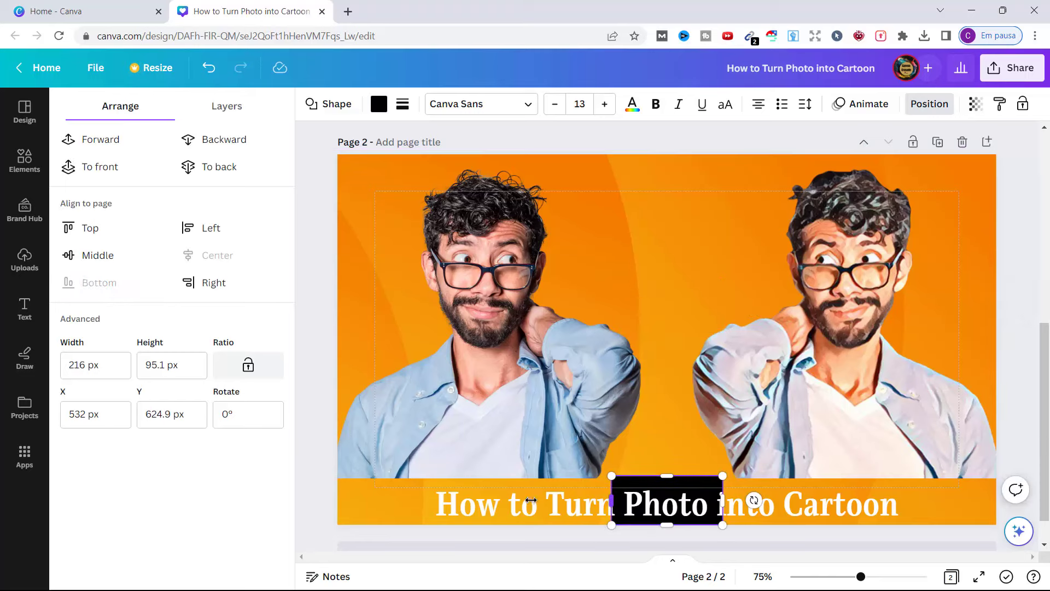
pyautogui.moveTo(531, 501); pyautogui.dragTo(341, 499)
pyautogui.moveTo(820, 489); pyautogui.dragTo(996, 499)
pyautogui.moveTo(668, 476); pyautogui.dragTo(665, 479)
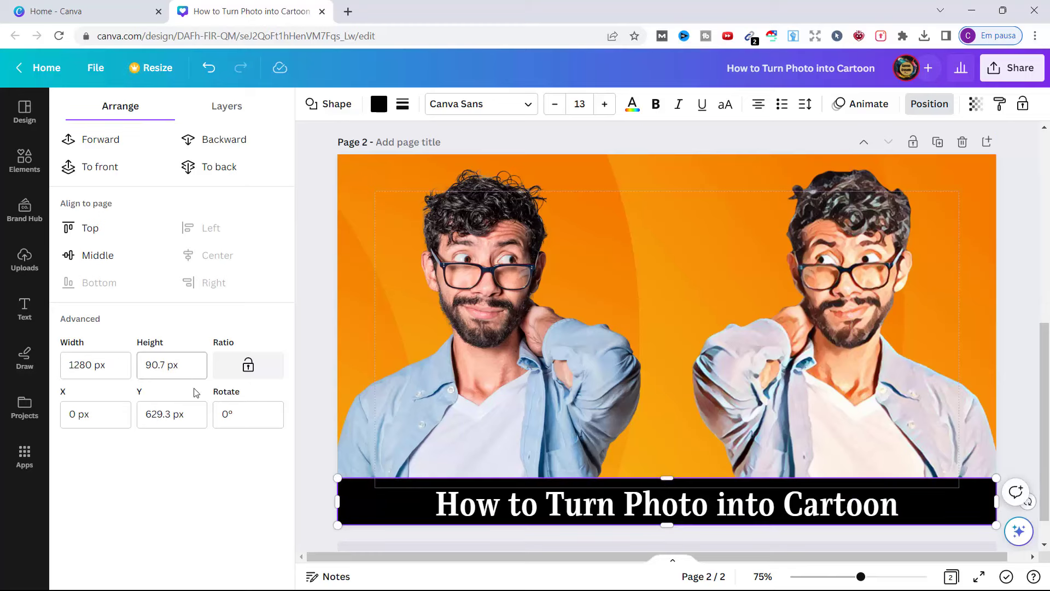
pyautogui.click(315, 380)
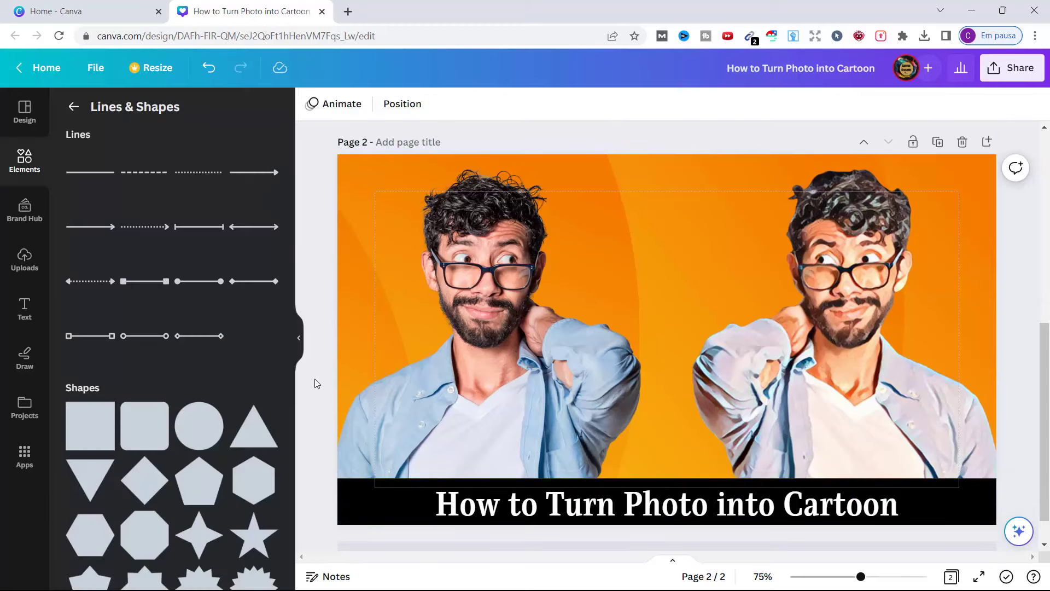
# - Add a second heading on page 2 reading "CARTOON"
pyautogui.scroll(5, 667, 334)
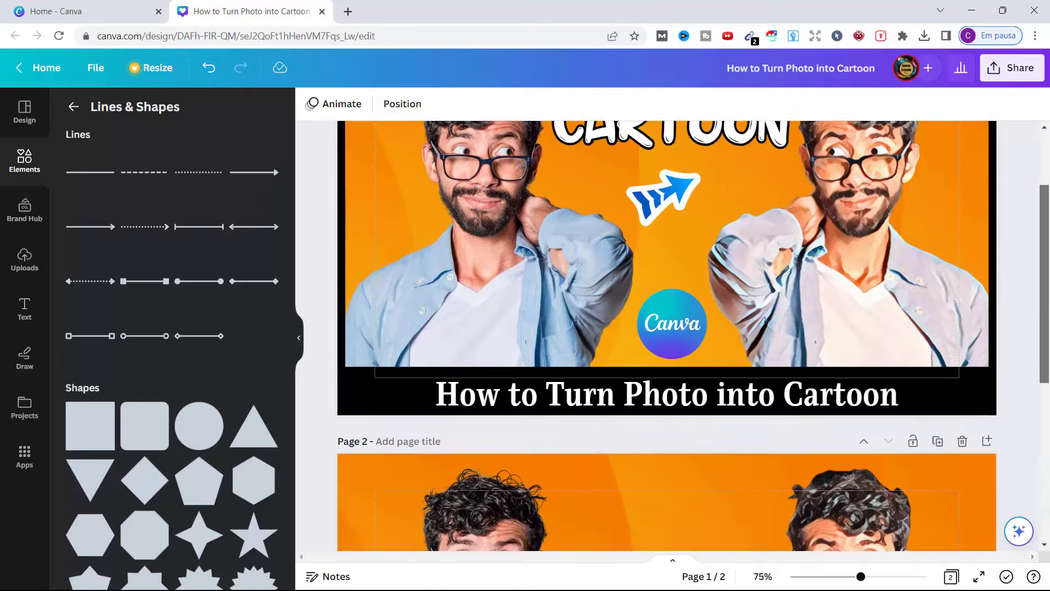
pyautogui.scroll(-5, 667, 334)
pyautogui.click(24, 308)
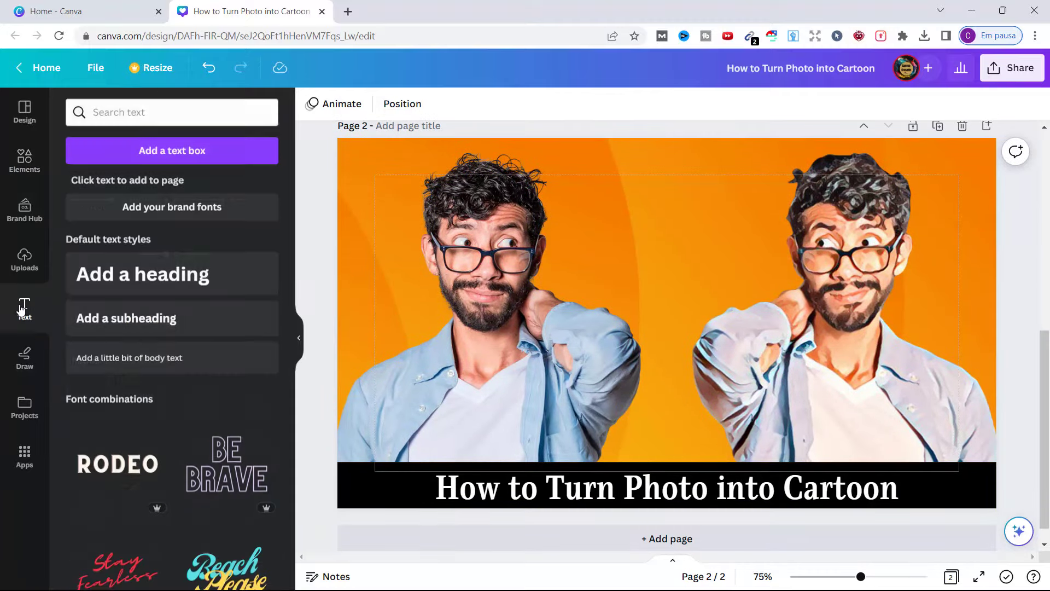
pyautogui.click(152, 274)
pyautogui.write('CARTOON')
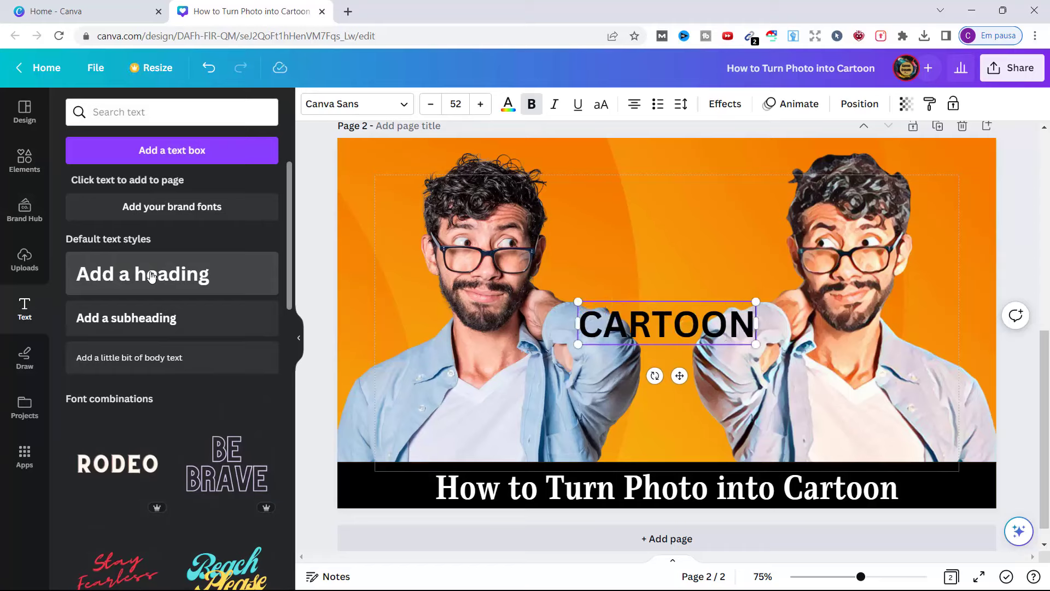
# - Change the font of the "CARTOON" heading to Stella
pyautogui.hotkey('ctrl', 'a')
pyautogui.click(362, 105)
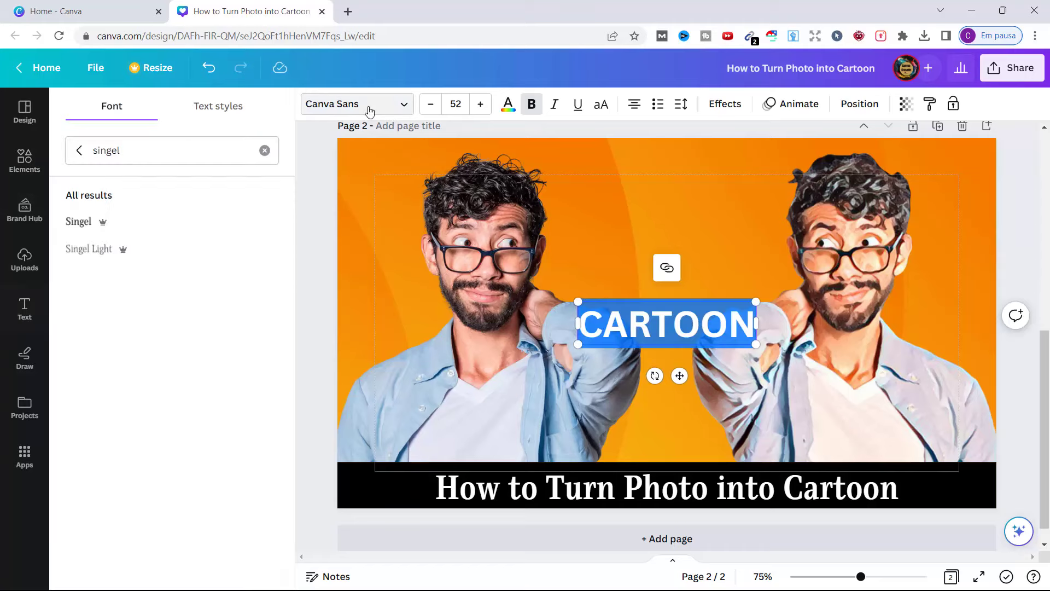
pyautogui.click(264, 151)
pyautogui.write('STELLA')
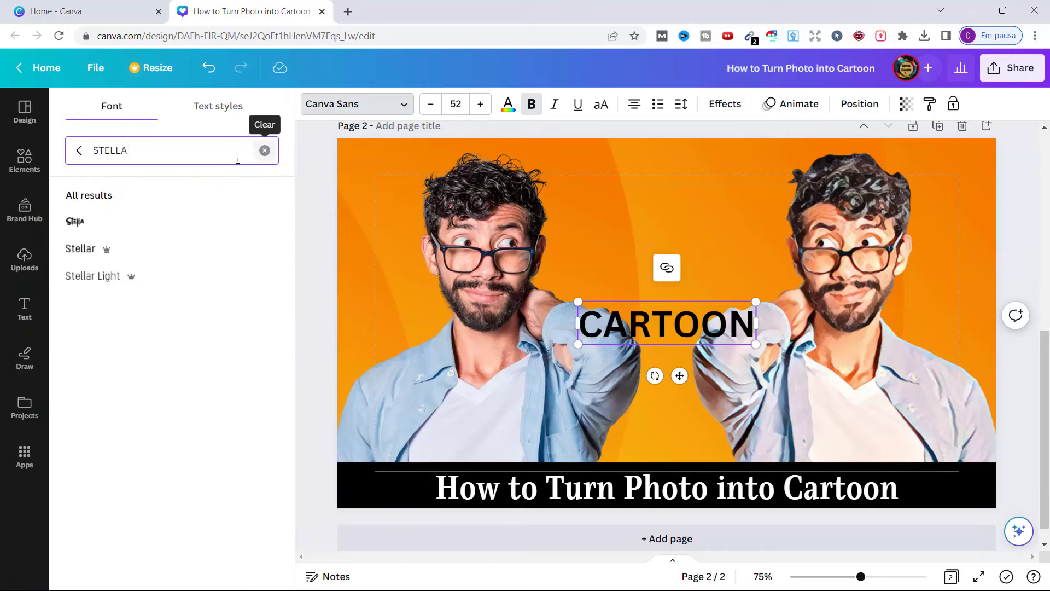
pyautogui.click(71, 221)
# - Move the "CARTOON" heading up between the two heads and enlarge it to about 421 by 143 px
pyautogui.moveTo(680, 375); pyautogui.dragTo(682, 244)
pyautogui.moveTo(604, 218); pyautogui.dragTo(558, 233)
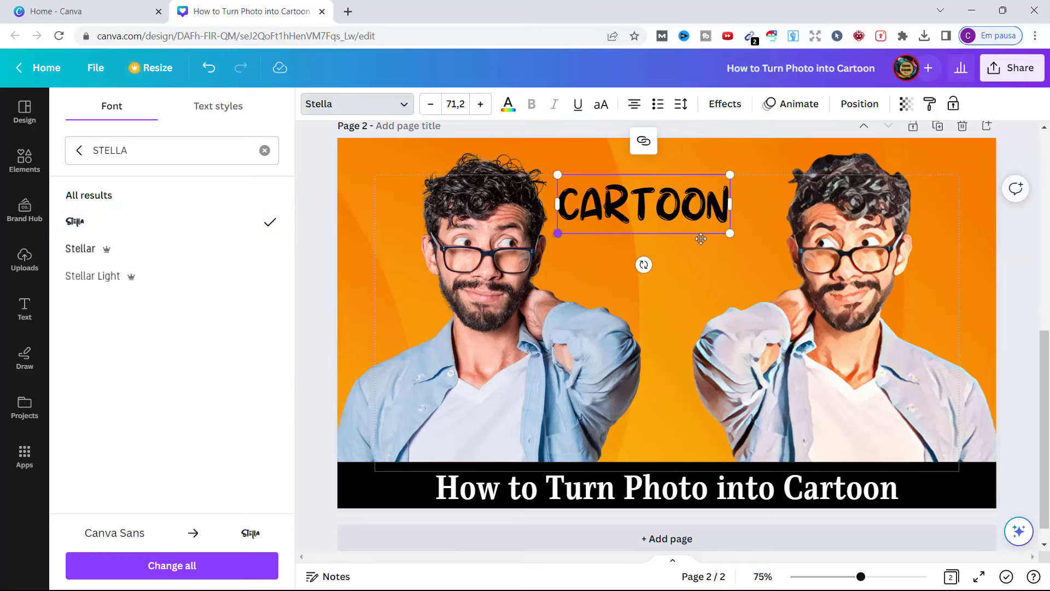
pyautogui.moveTo(731, 233); pyautogui.dragTo(775, 249)
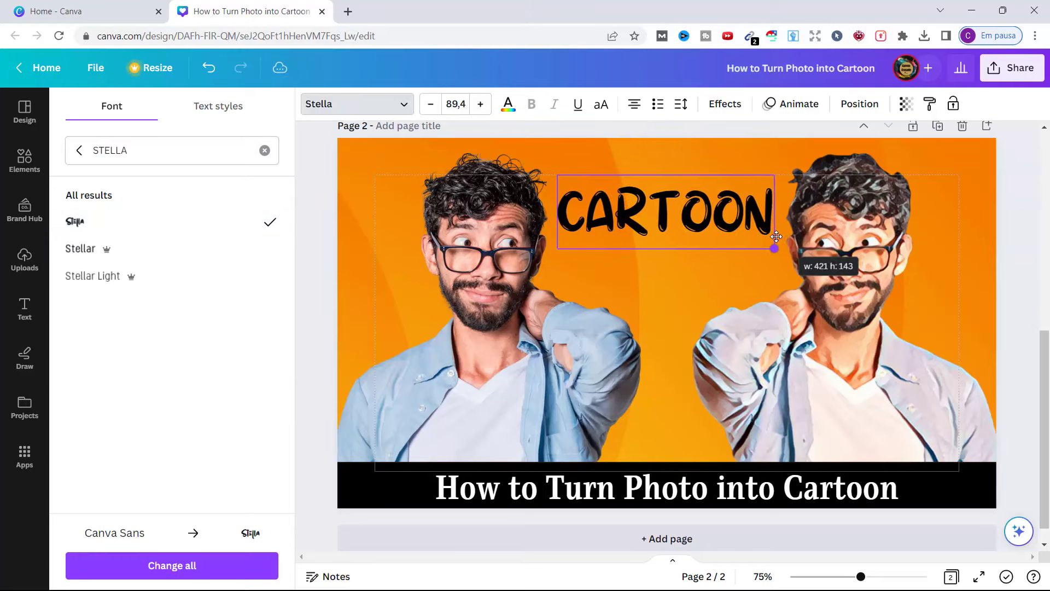
# - Color the "CARTOON" heading white and give it the Outline effect in black
pyautogui.click(511, 116)
pyautogui.click(226, 187)
pyautogui.click(732, 104)
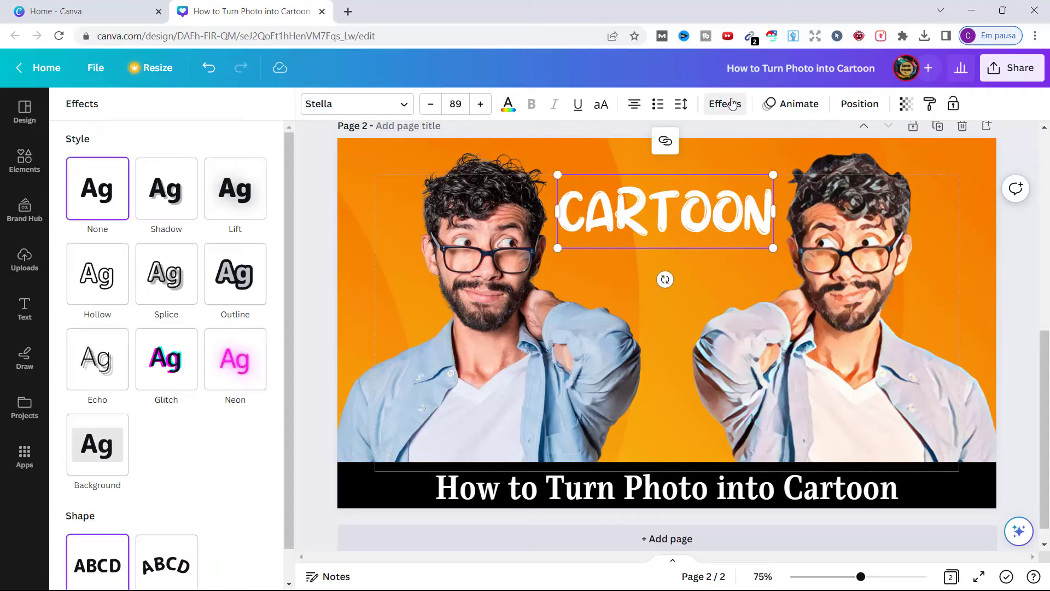
pyautogui.click(246, 272)
pyautogui.click(256, 382)
pyautogui.click(77, 355)
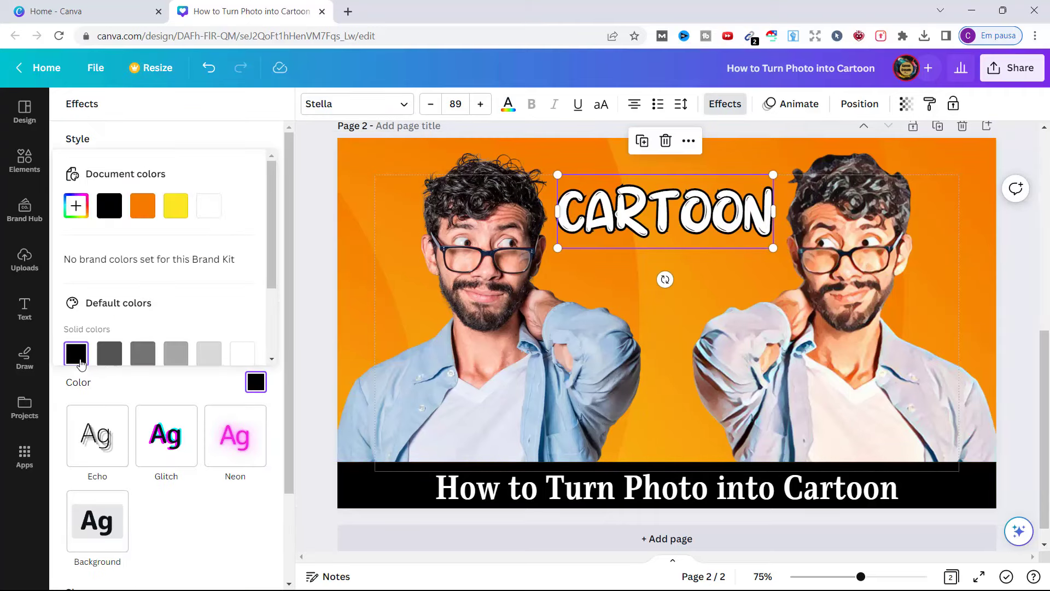
pyautogui.click(316, 291)
# - Insert the recently used blue arrow graphic on page 2
pyautogui.click(24, 164)
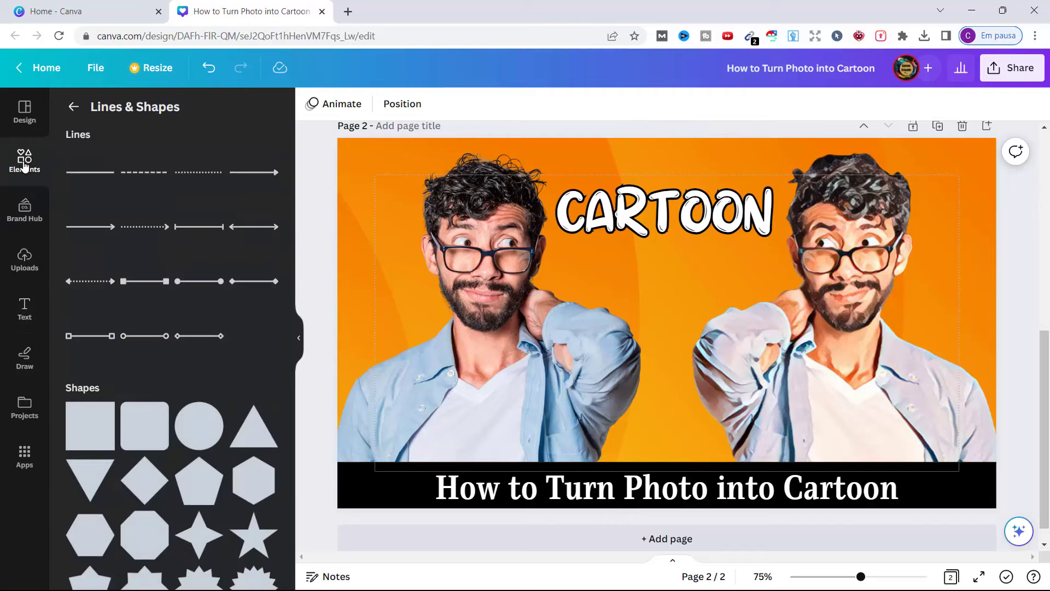
pyautogui.click(70, 112)
pyautogui.click(264, 183)
pyautogui.click(87, 241)
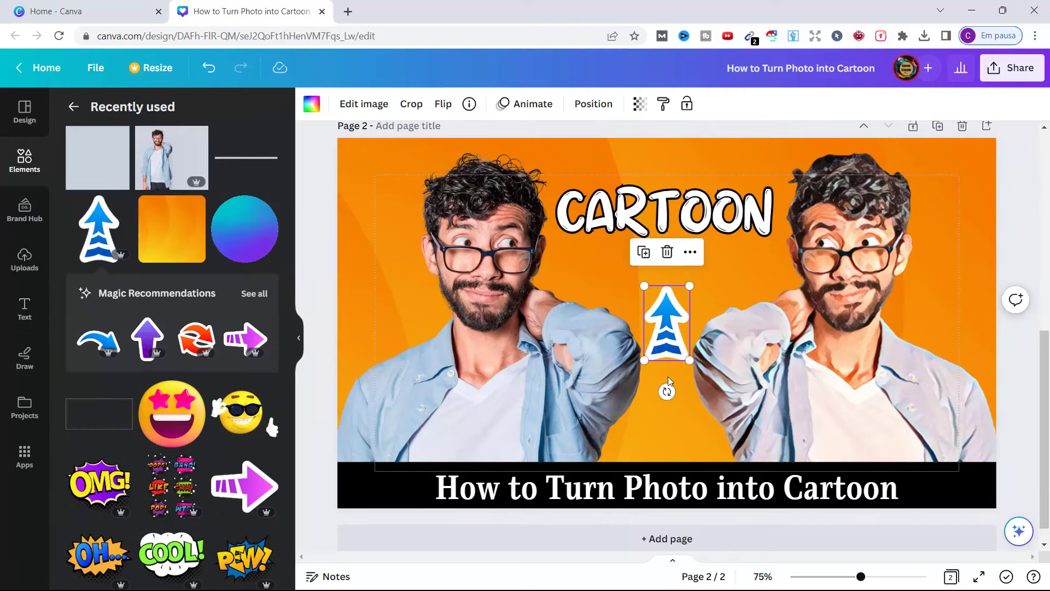
# - Rotate the blue arrow to point up and right toward the cartoon-styled copy and place it beneath the "CARTOON" heading
pyautogui.moveTo(668, 387); pyautogui.dragTo(611, 356)
pyautogui.moveTo(663, 322); pyautogui.dragTo(673, 276)
pyautogui.moveTo(600, 305); pyautogui.dragTo(598, 301)
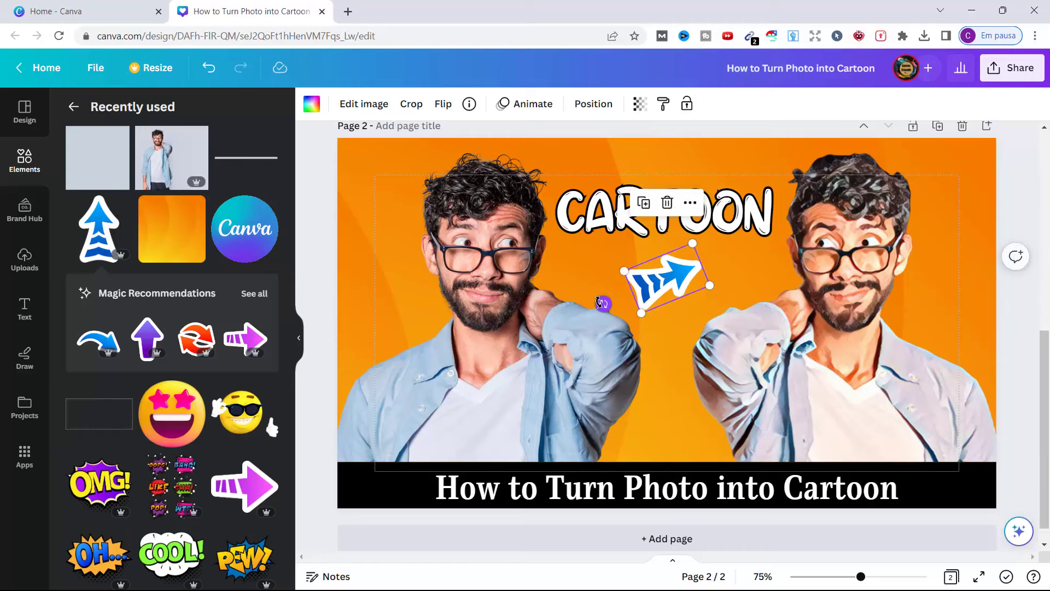
pyautogui.click(611, 108)
pyautogui.click(310, 257)
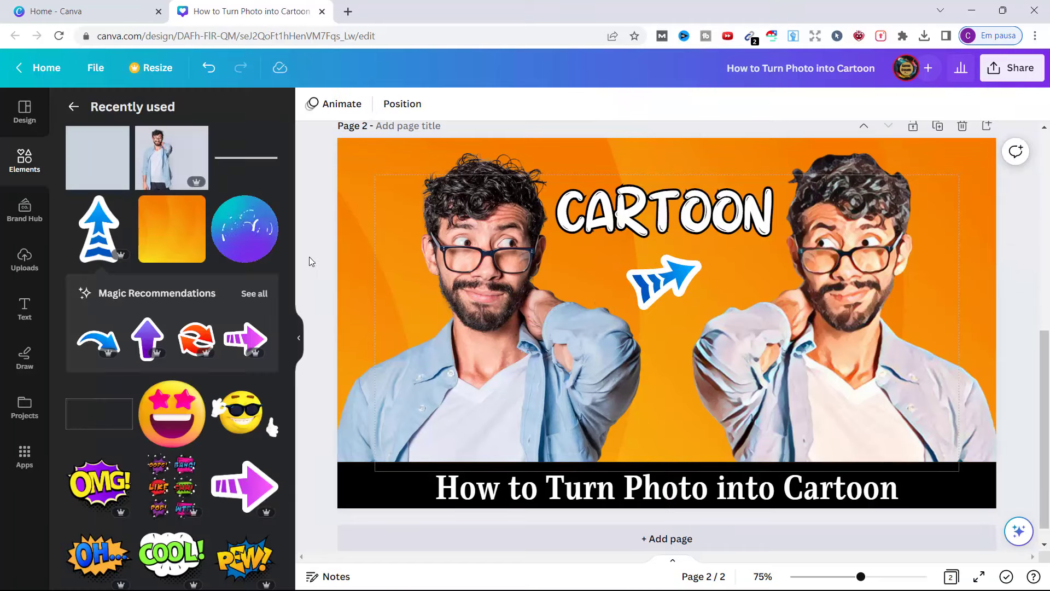
# - Insert the uploaded round Canva logo on page 2, shrink it and place it centered just above the title bar
pyautogui.scroll(5, 1049, 361)
pyautogui.scroll(-6, 1049, 361)
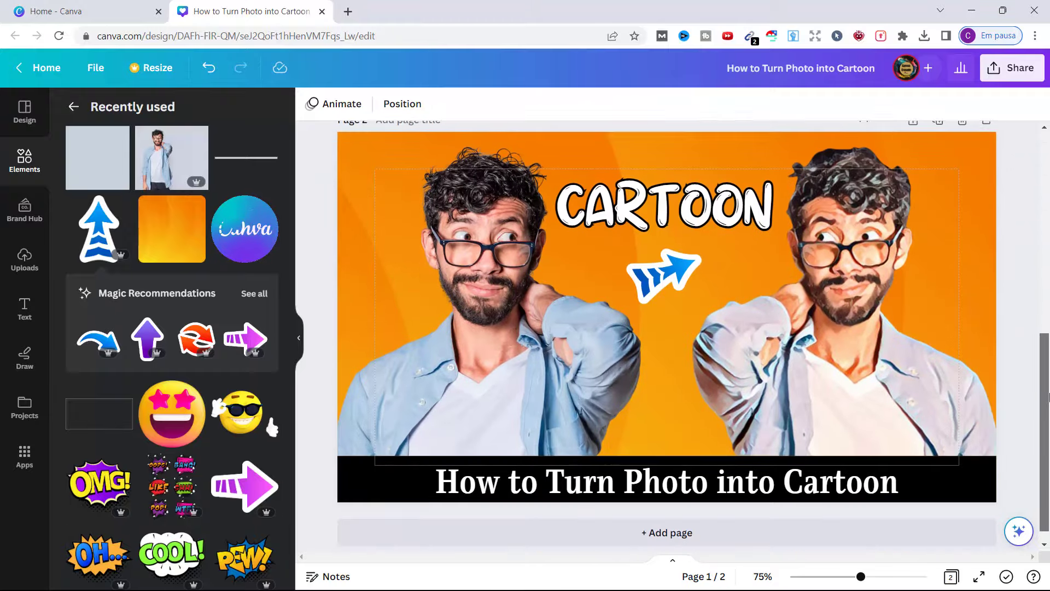
pyautogui.click(133, 456)
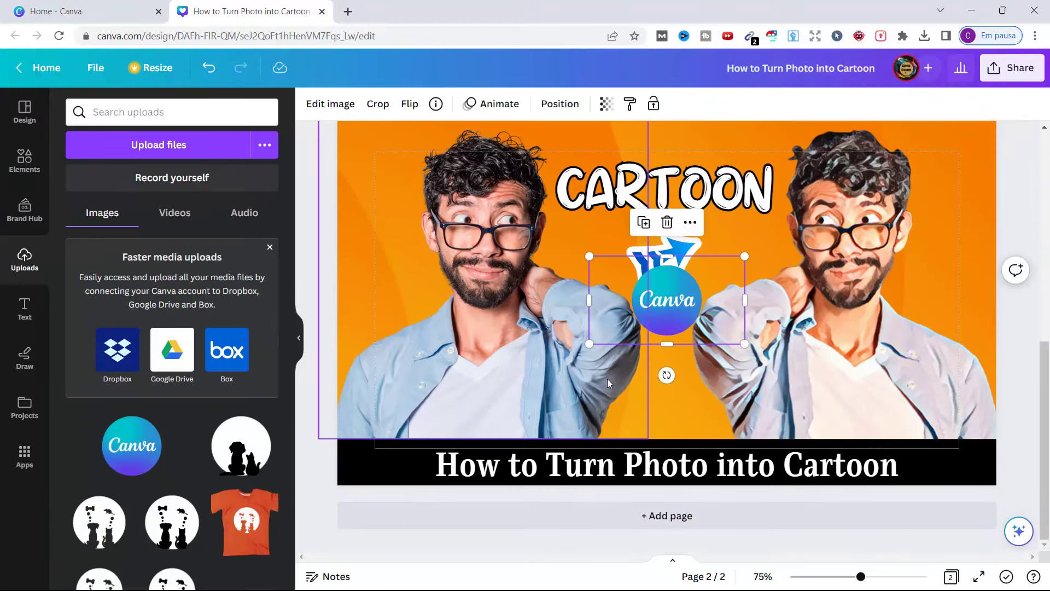
pyautogui.moveTo(678, 309); pyautogui.dragTo(680, 400)
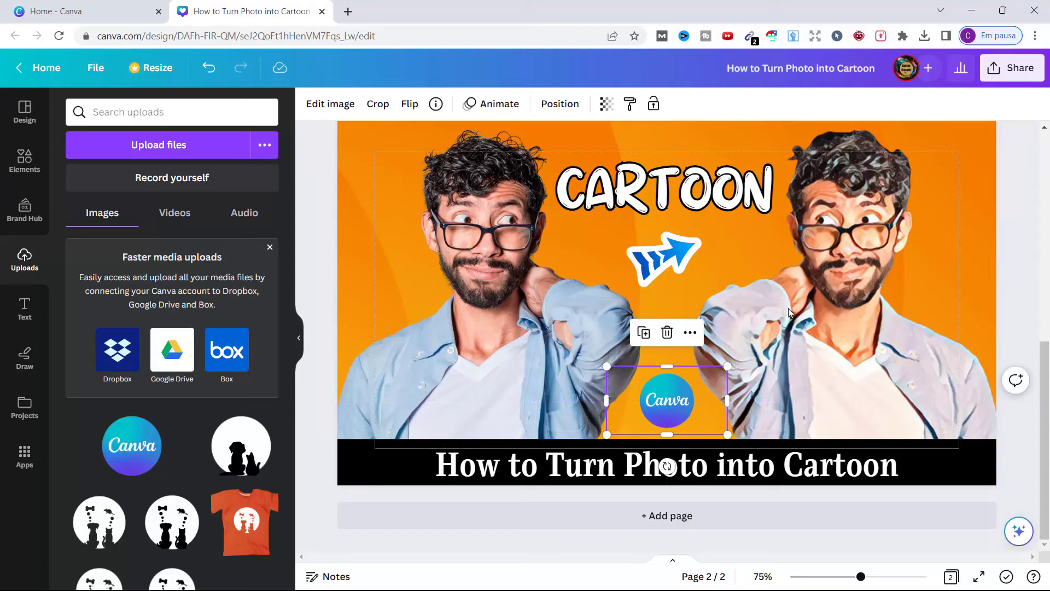
pyautogui.click(1038, 180)
# - Add a plain solid line on page 2 and increase its line weight to make a thick black bar
pyautogui.click(22, 162)
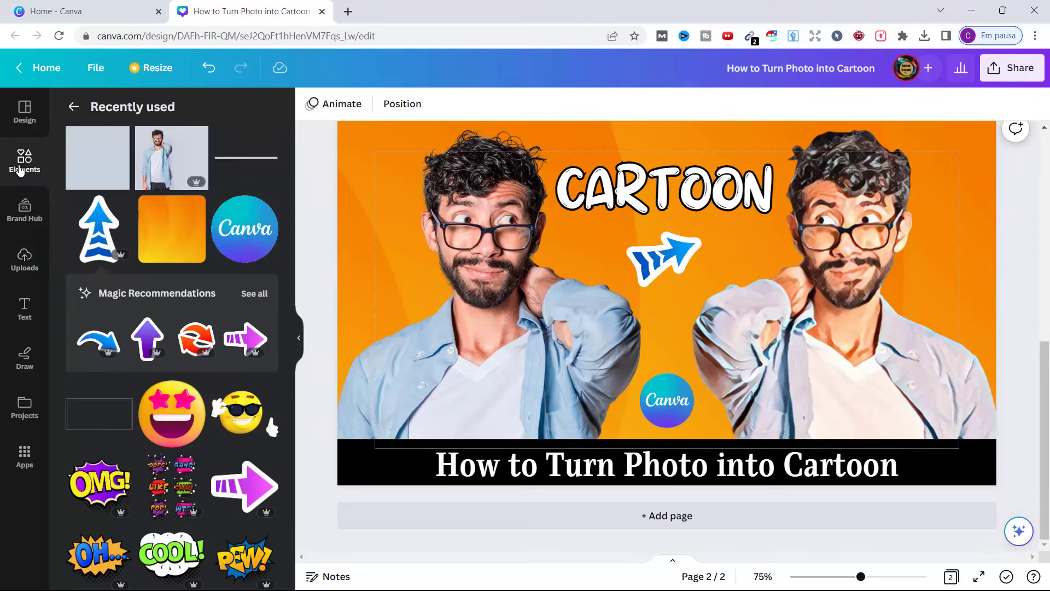
pyautogui.click(126, 276)
pyautogui.click(97, 173)
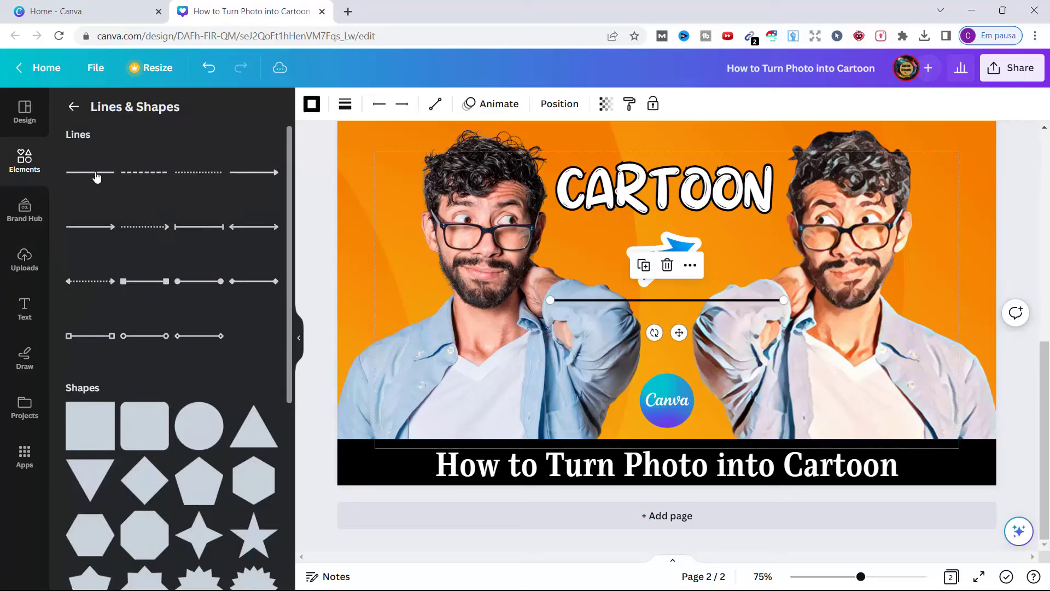
pyautogui.click(345, 105)
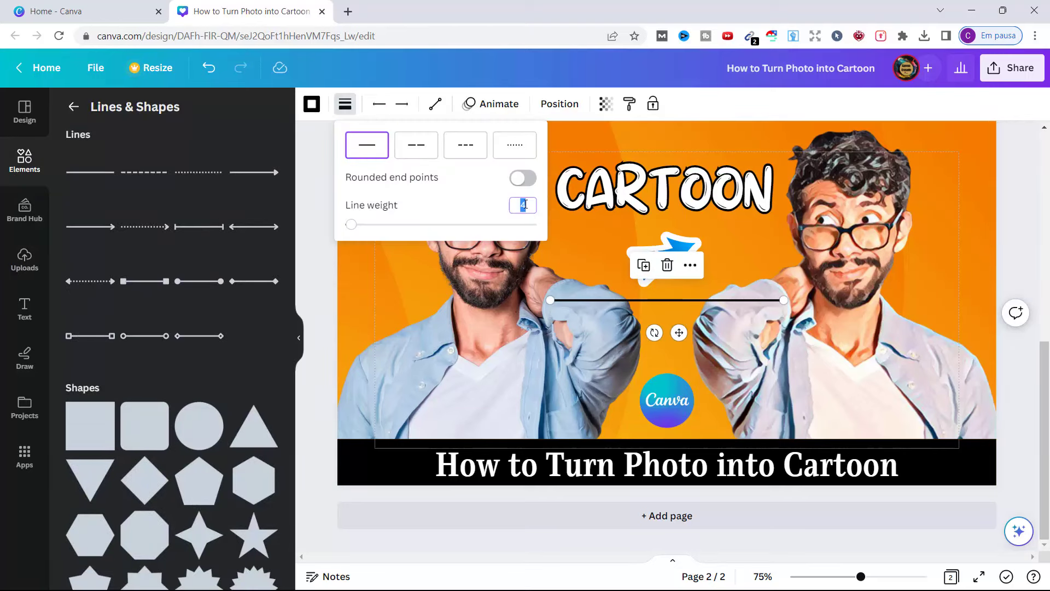
pyautogui.write('20')
pyautogui.click(666, 336)
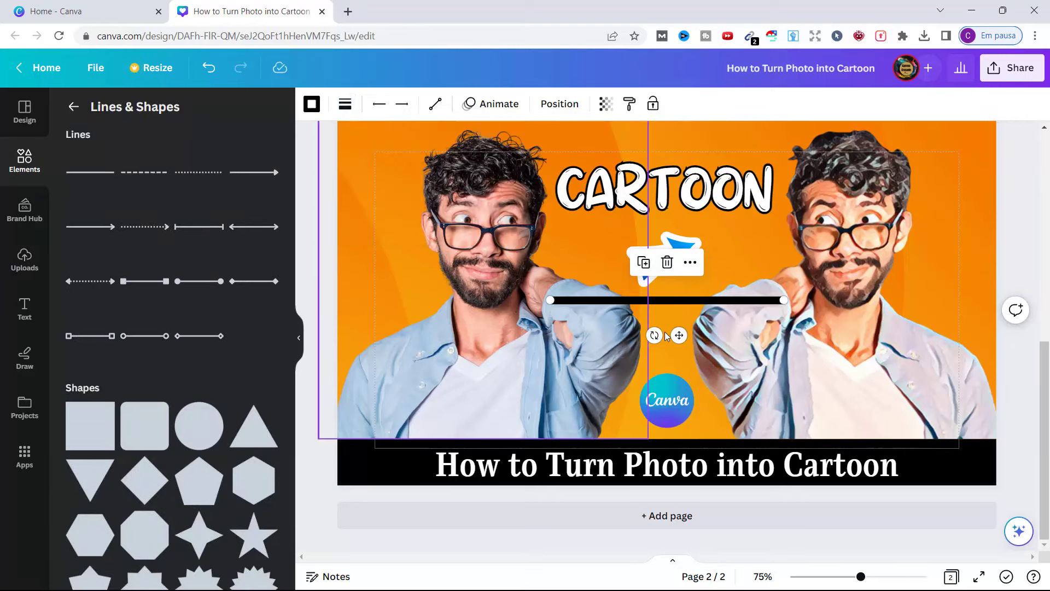
# - Turn the thick black line vertical, move it to the page's left edge and stretch it up to the top corner
pyautogui.moveTo(656, 334); pyautogui.dragTo(772, 328)
pyautogui.moveTo(666, 319); pyautogui.dragTo(339, 350)
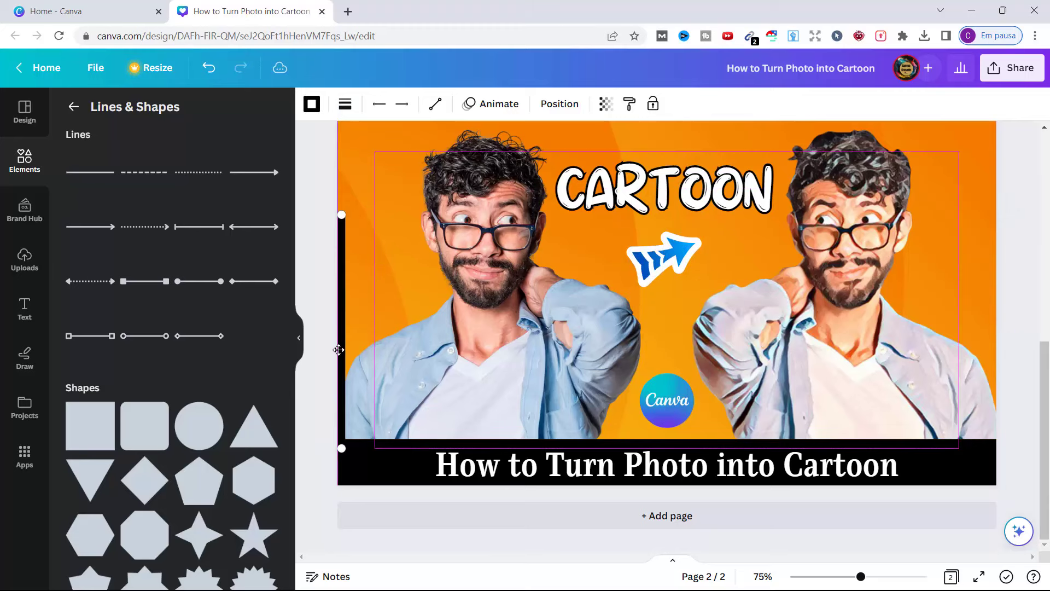
pyautogui.moveTo(341, 215); pyautogui.dragTo(343, 121)
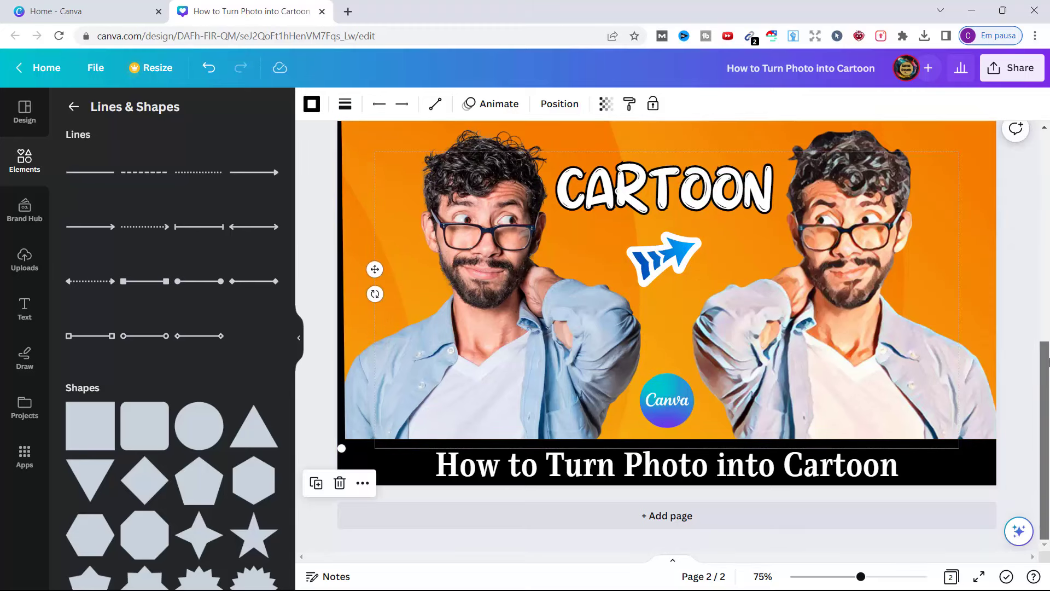
pyautogui.scroll(1, 676, 328)
pyautogui.moveTo(339, 177); pyautogui.dragTo(339, 170)
# - Straighten the left border line to -90° flush with the page's left edge, and place a duplicate along the right edge
pyautogui.click(552, 104)
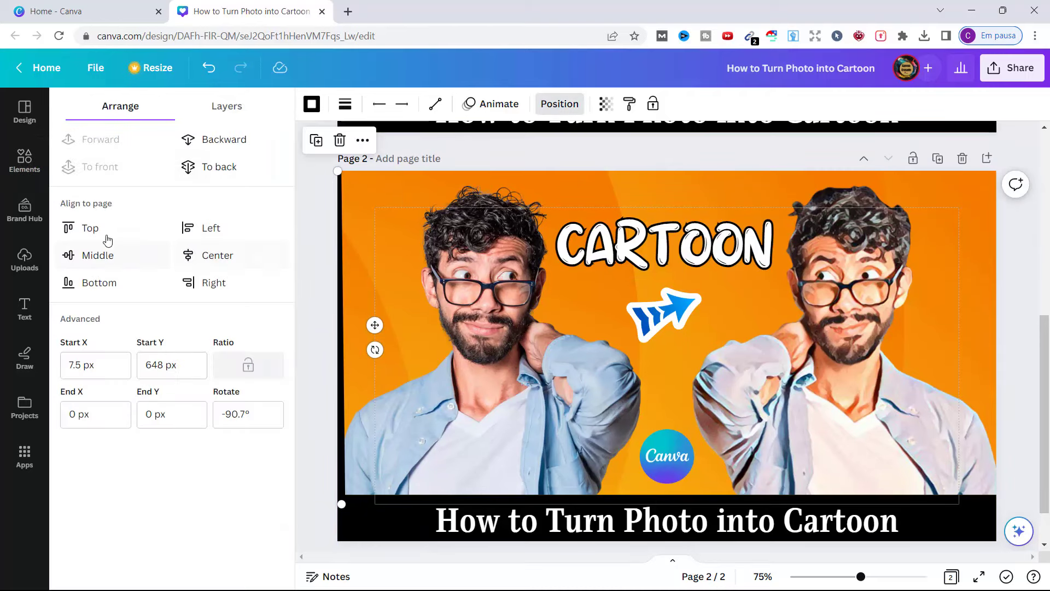
pyautogui.click(197, 235)
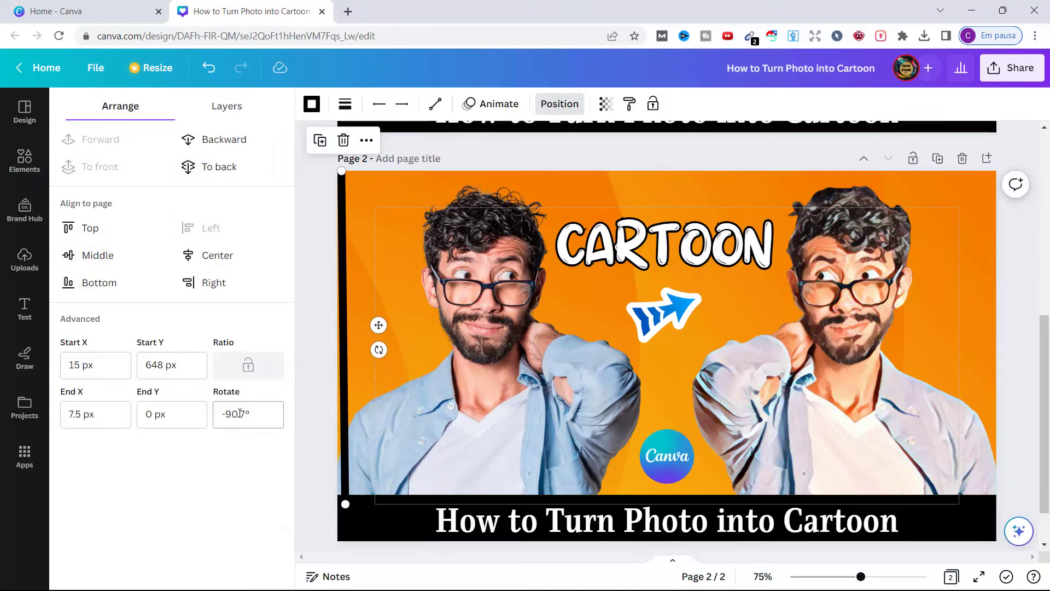
pyautogui.press('Return')
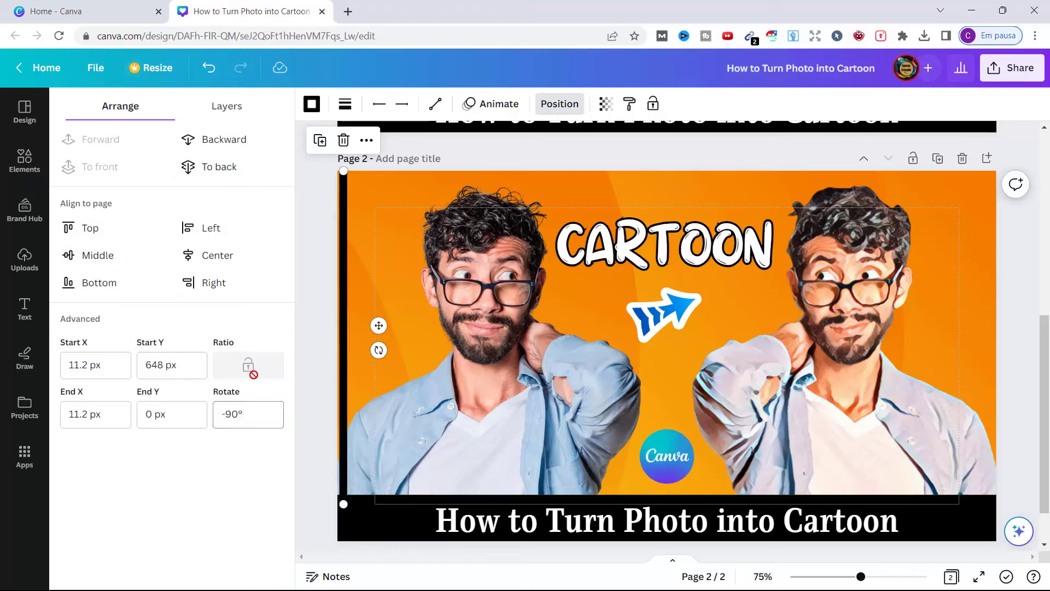
pyautogui.click(201, 228)
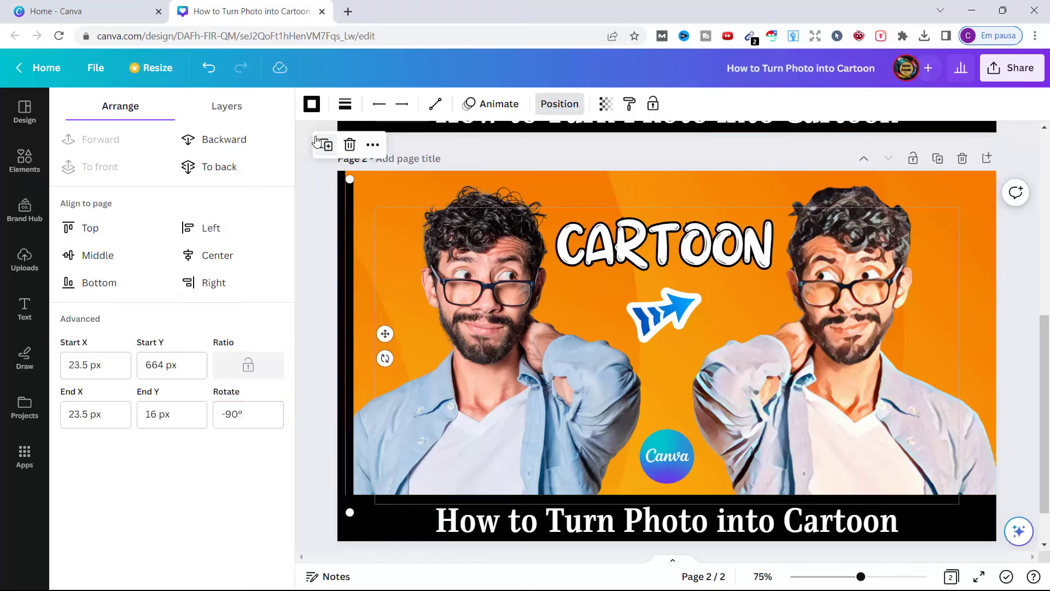
pyautogui.moveTo(343, 330); pyautogui.dragTo(990, 317)
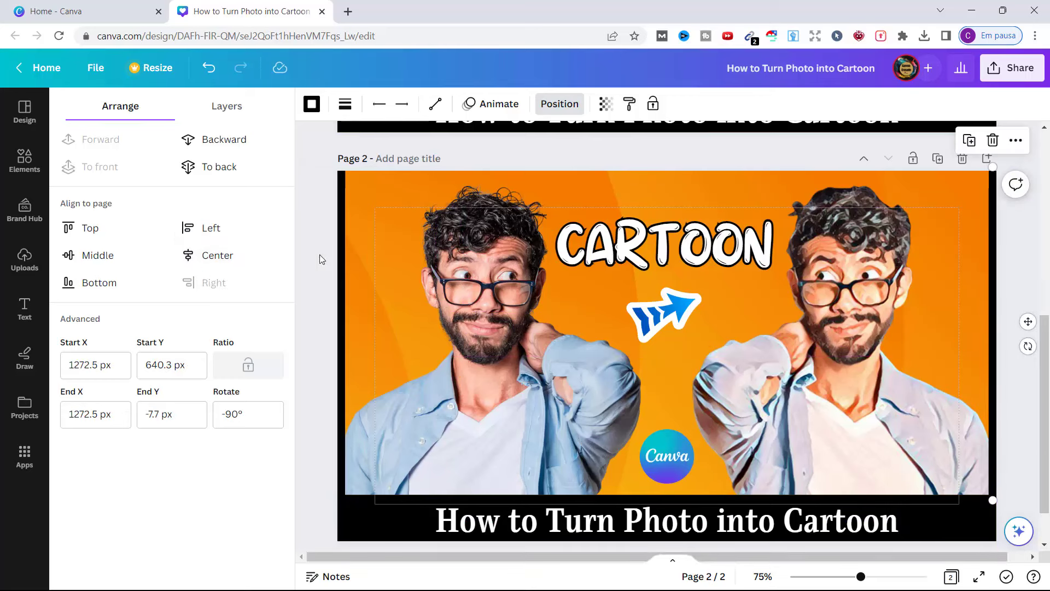
pyautogui.moveTo(993, 379); pyautogui.dragTo(1001, 387)
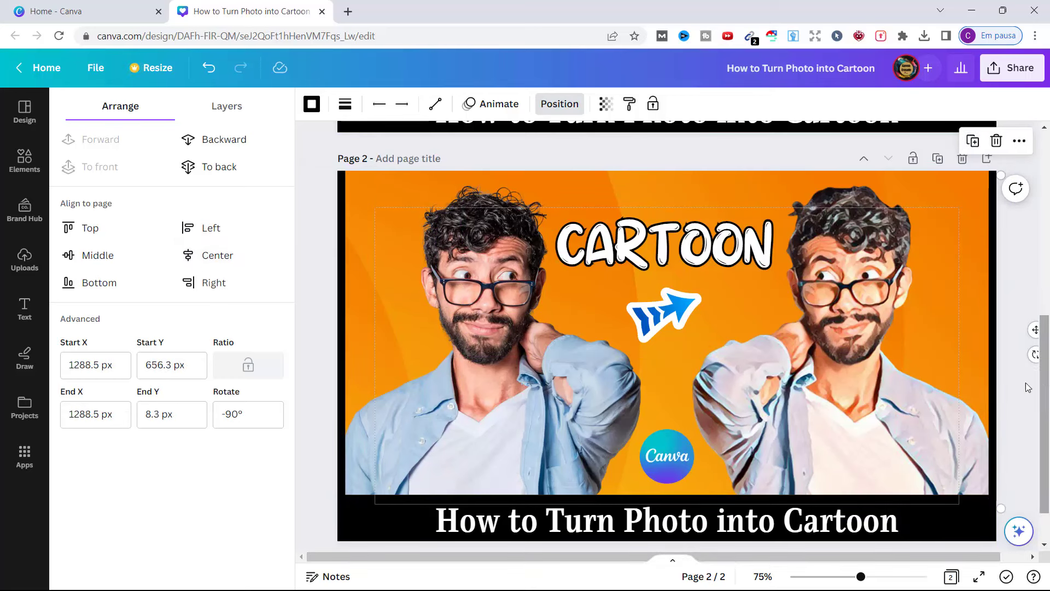
pyautogui.scroll(4, 1048, 414)
pyautogui.scroll(-4, 1049, 414)
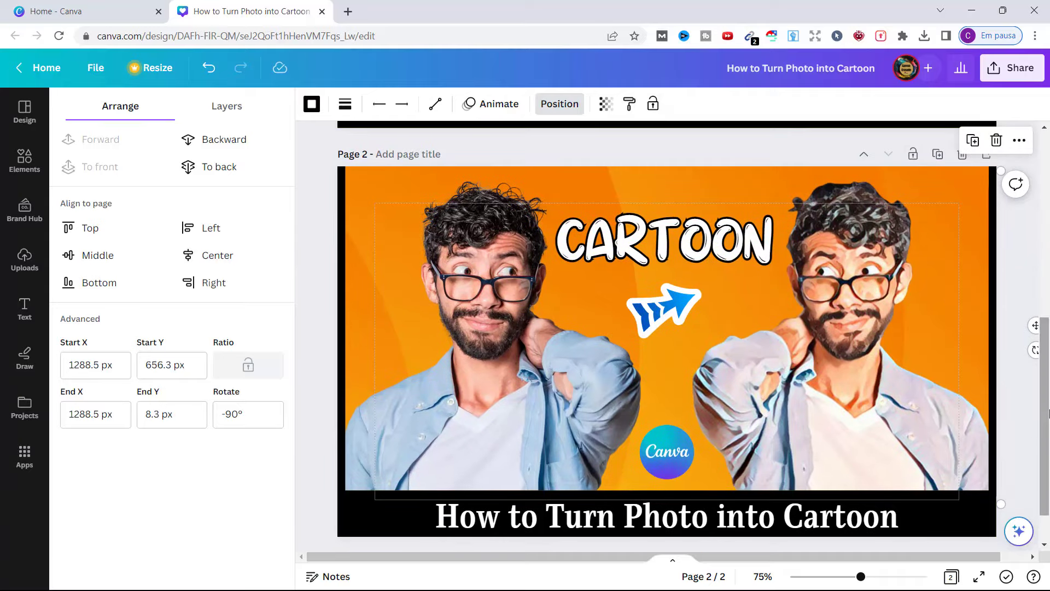
pyautogui.press('Escape')
# - Duplicate the left border line, turn the copy horizontal along the page's top edge and stretch it to the full 1280 px width
pyautogui.click(345, 317)
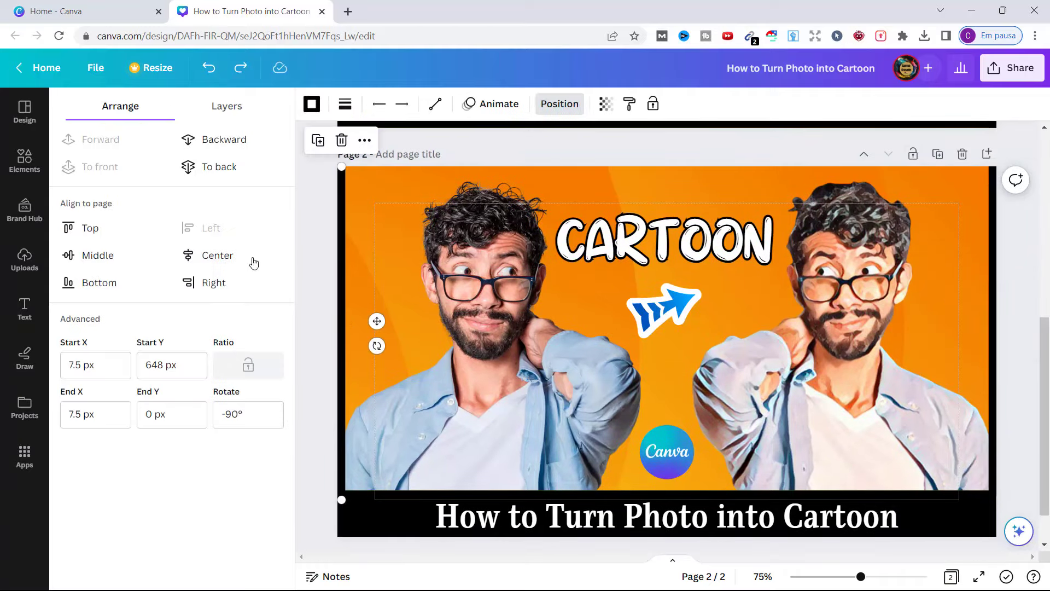
pyautogui.moveTo(347, 268); pyautogui.dragTo(511, 267)
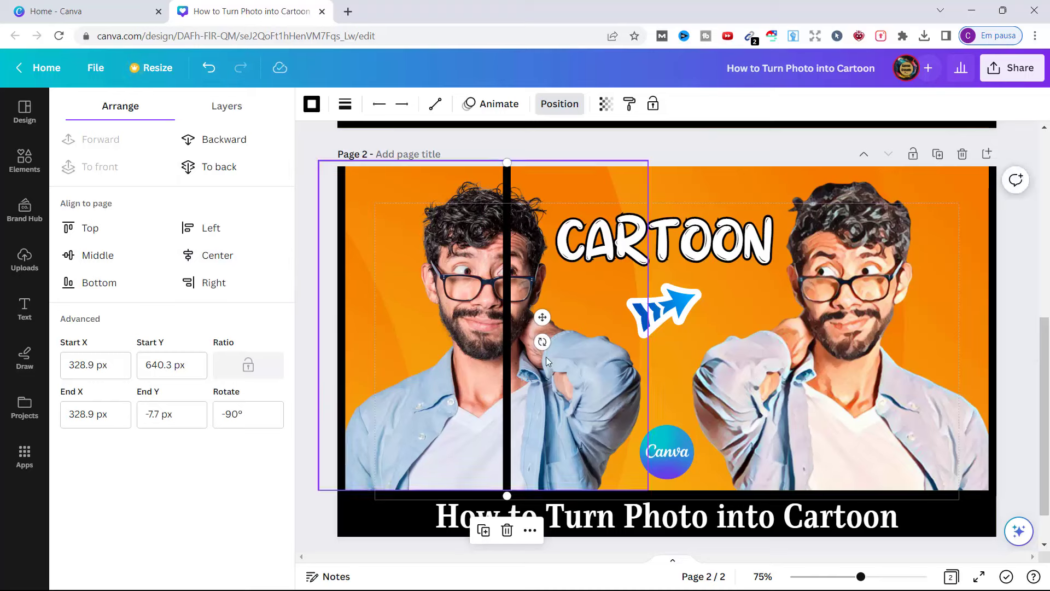
pyautogui.moveTo(546, 354); pyautogui.dragTo(516, 110)
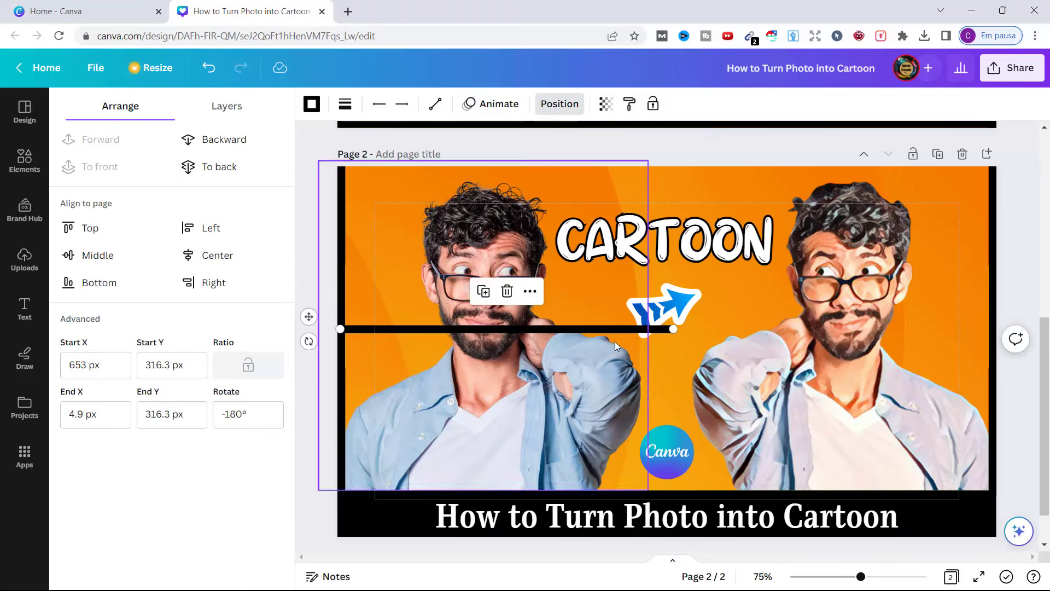
pyautogui.moveTo(615, 328); pyautogui.dragTo(586, 167)
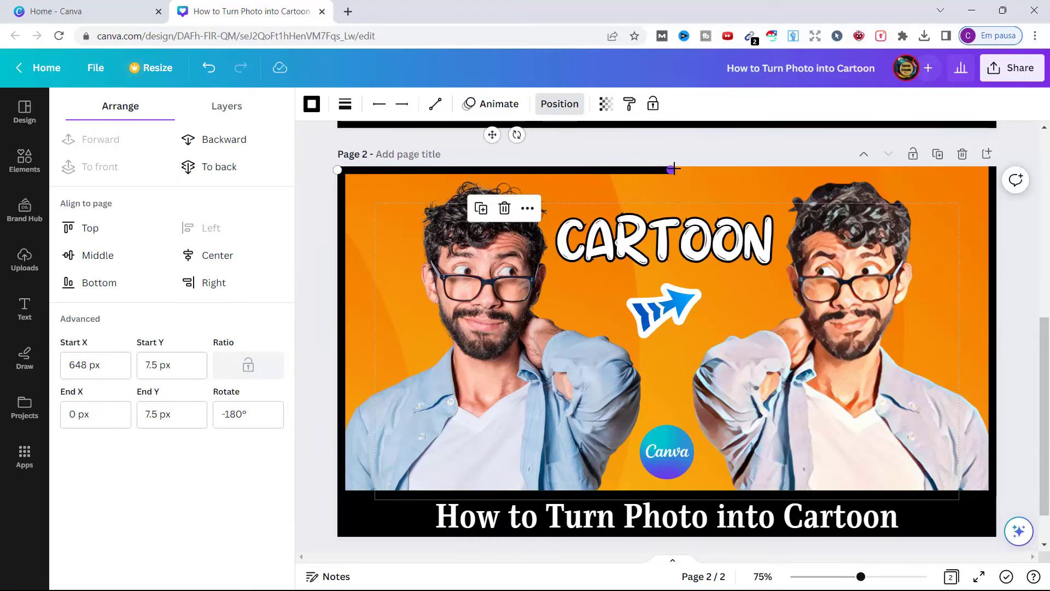
pyautogui.moveTo(651, 170); pyautogui.dragTo(997, 165)
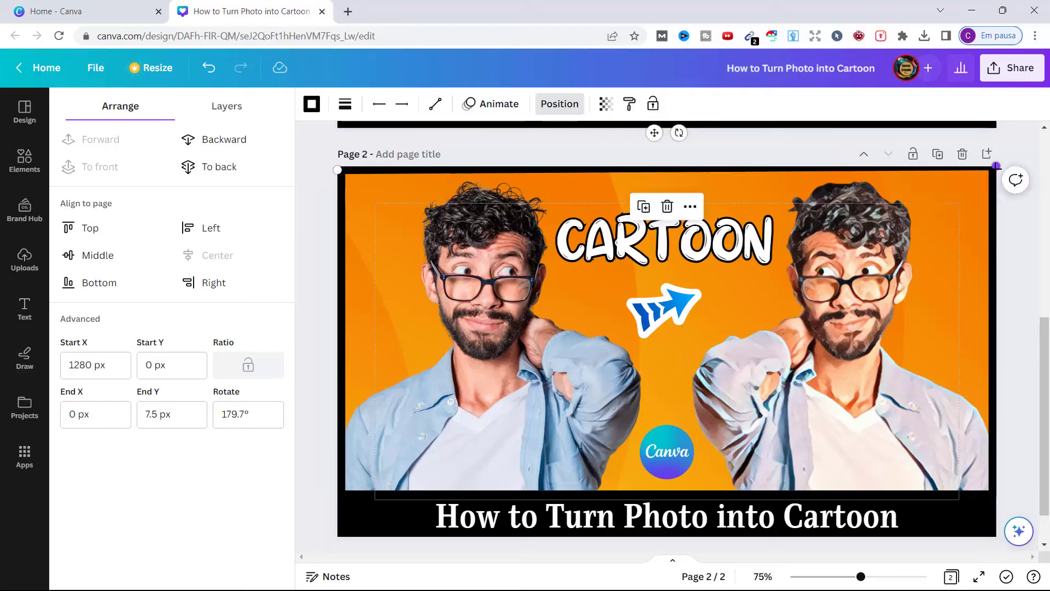
# - Set the top border line's rotation to 180° and align it flush with the top of the page
pyautogui.click(247, 414)
pyautogui.write('180')
pyautogui.press('Return')
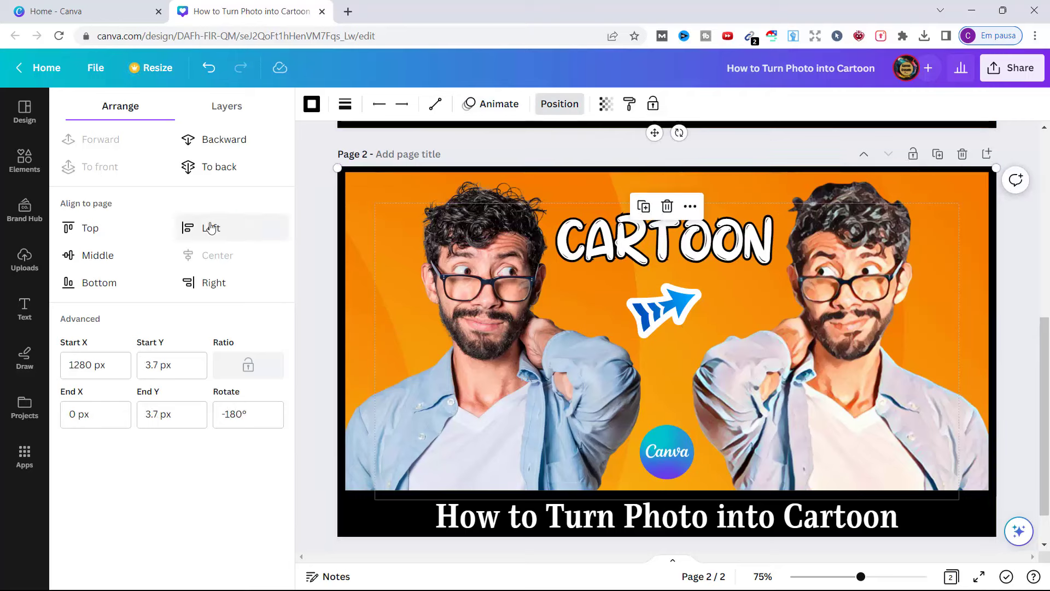
pyautogui.click(79, 227)
pyautogui.click(311, 264)
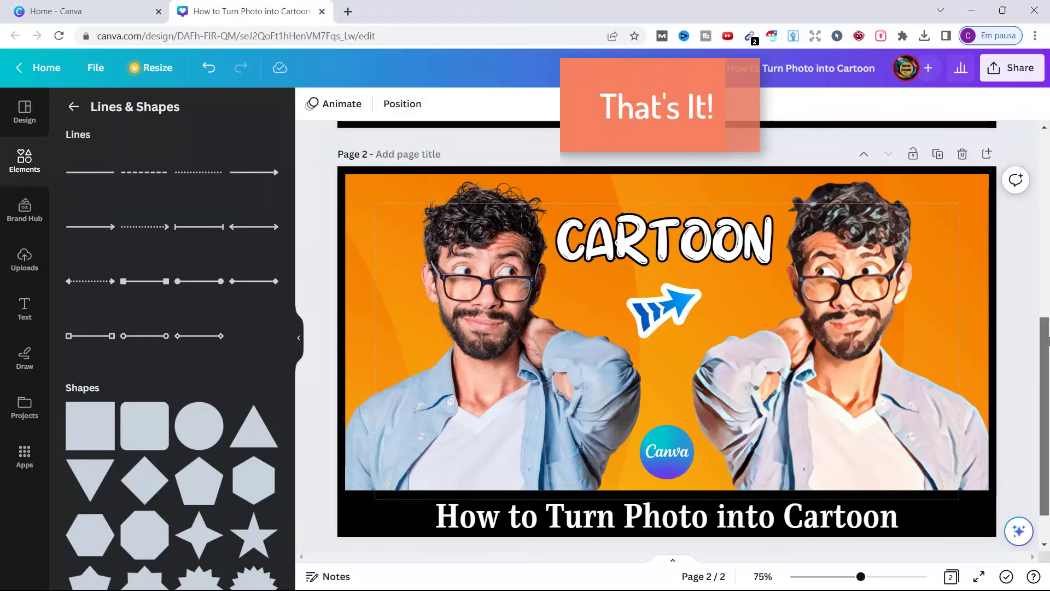
pyautogui.scroll(-1, 802, 345)
pyautogui.scroll(-1, 667, 328)
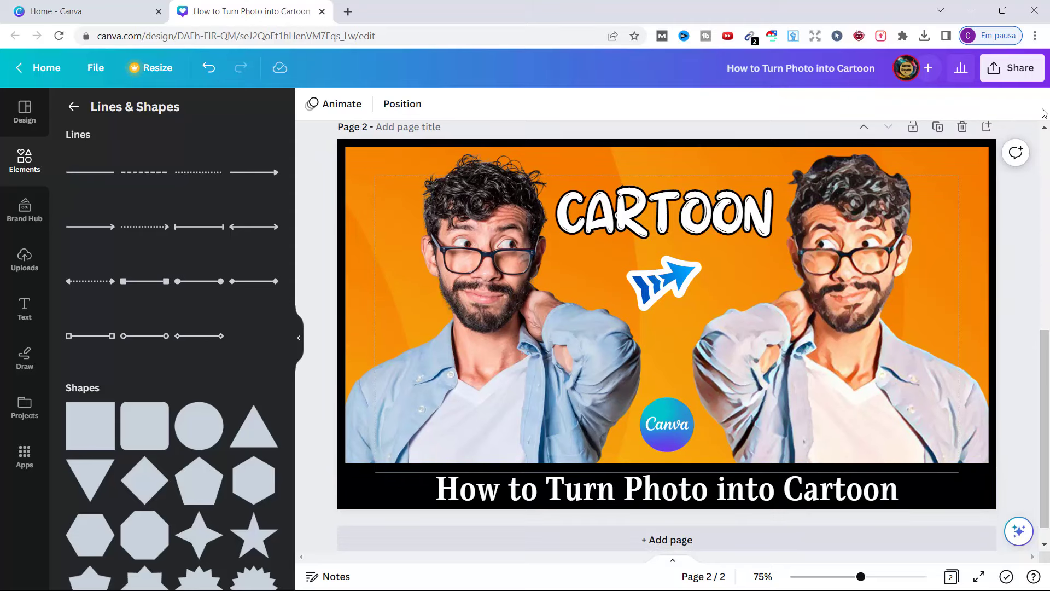
pyautogui.moveTo(1046, 355)
pyautogui.mouseDown()
pyautogui.moveTo(1048, 175)
pyautogui.moveTo(1049, 381)
pyautogui.moveTo(1049, 367)
pyautogui.mouseUp()
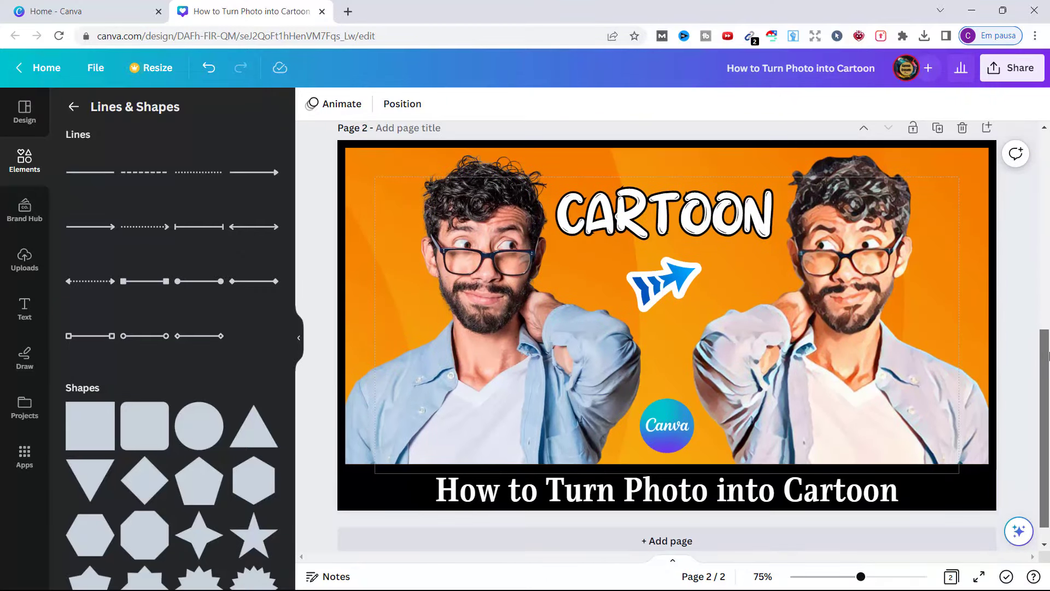
# - Set up a PNG download of the design at 1280 × 720 px with only page 2 selected
pyautogui.click(1009, 76)
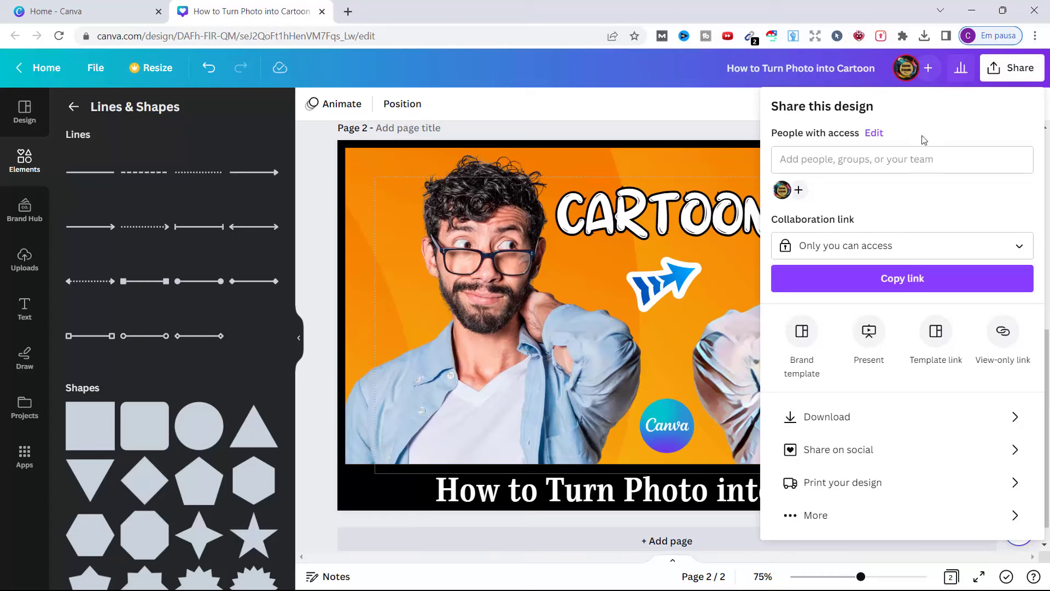
pyautogui.click(830, 426)
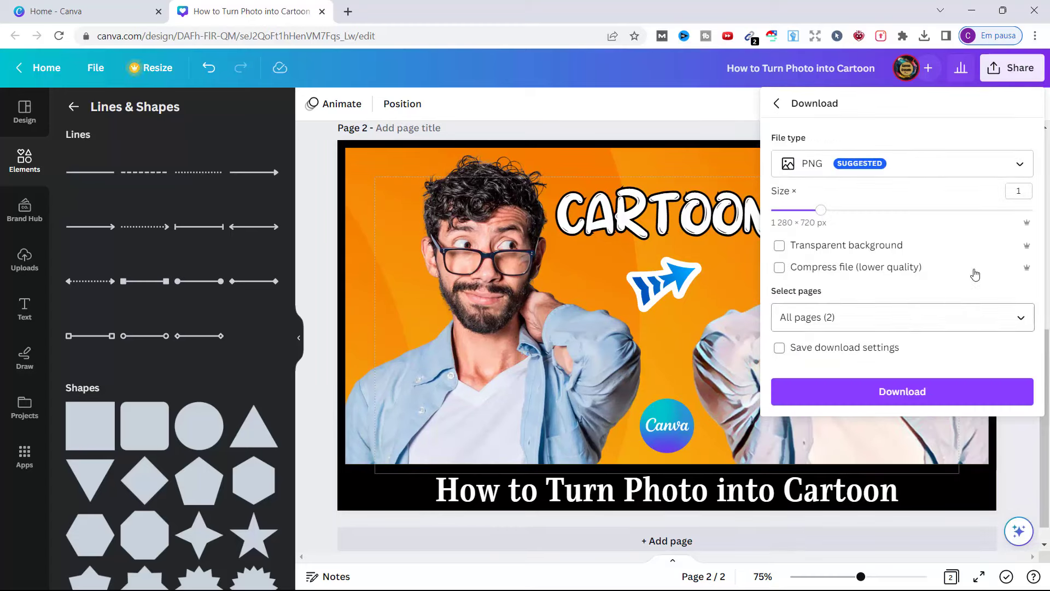
pyautogui.click(1019, 325)
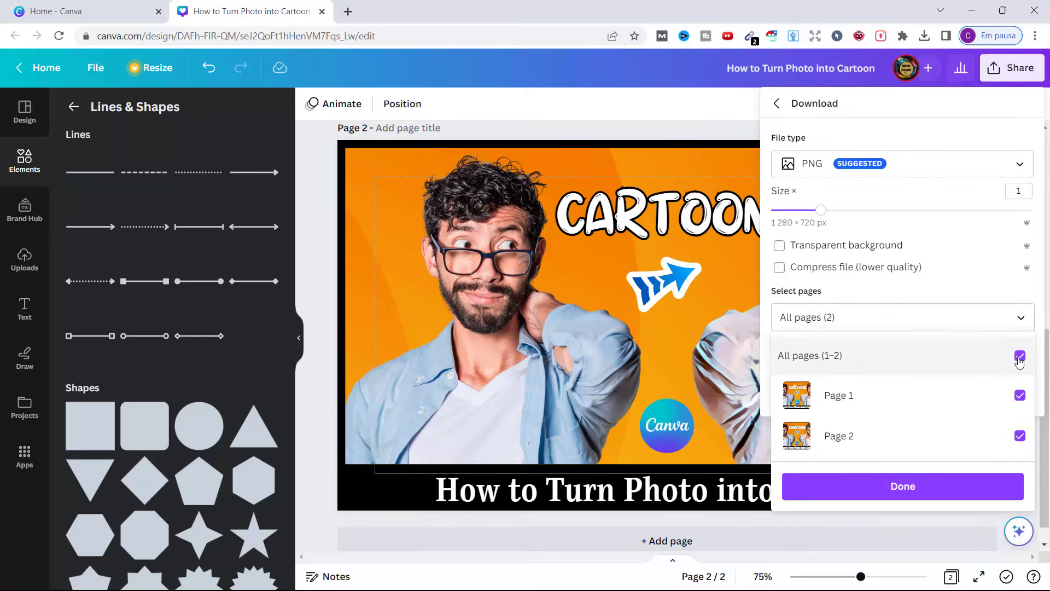
pyautogui.click(1018, 357)
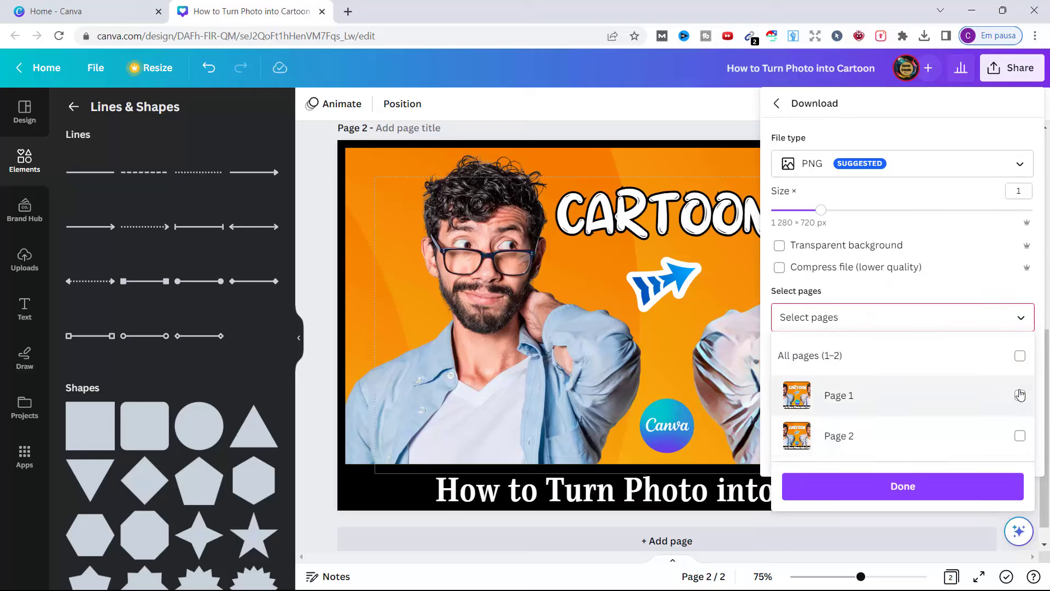
pyautogui.click(1020, 395)
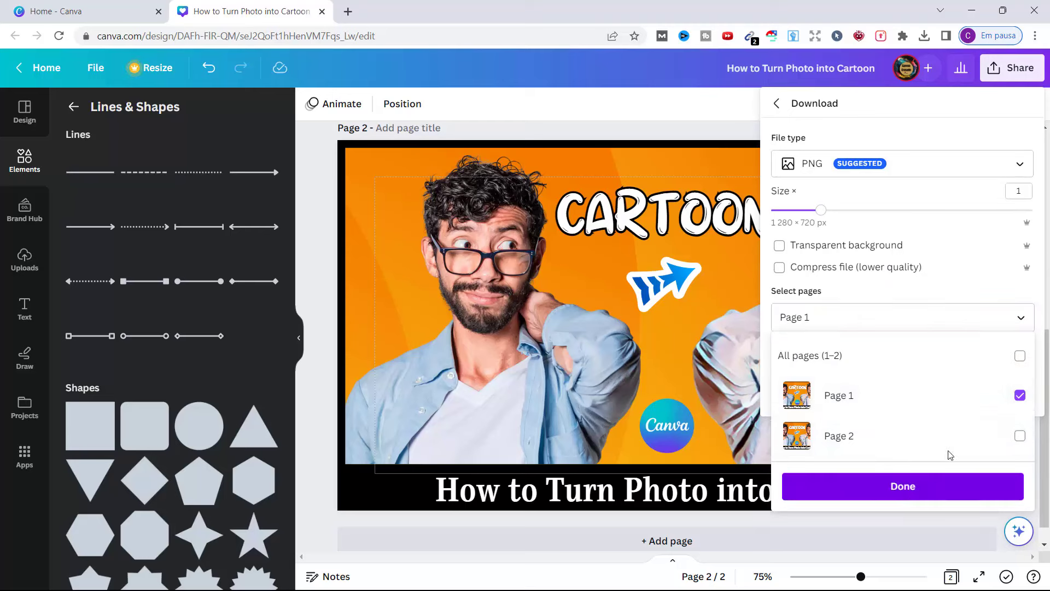
pyautogui.click(1020, 395)
pyautogui.click(1021, 436)
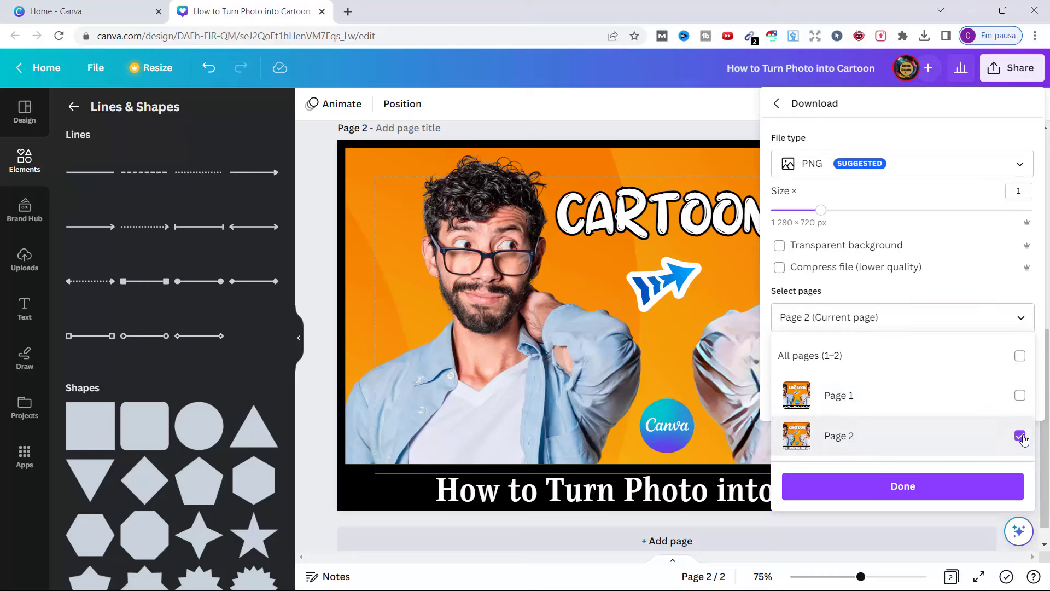
pyautogui.click(898, 486)
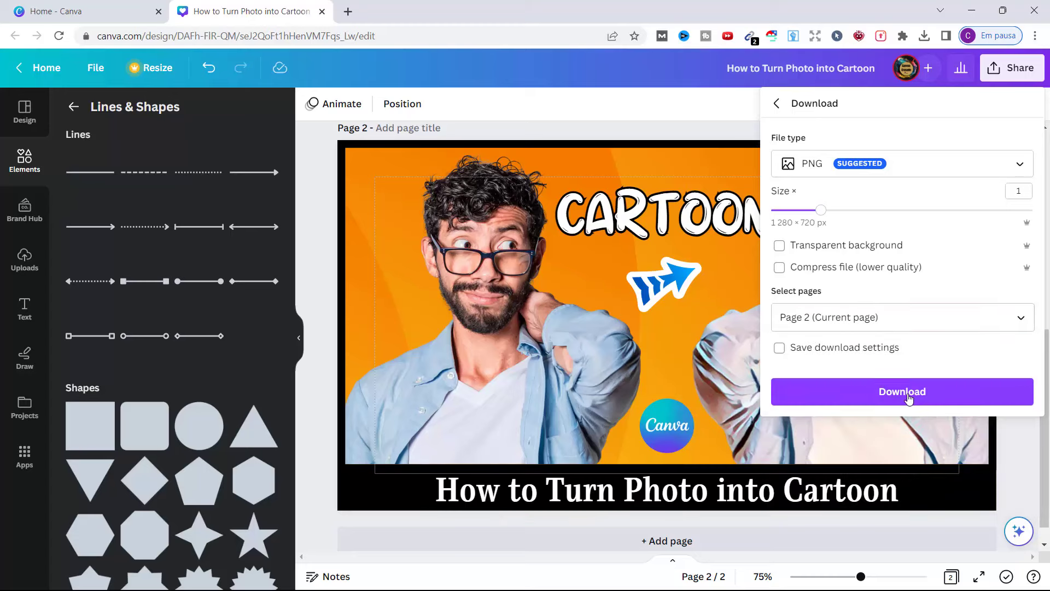